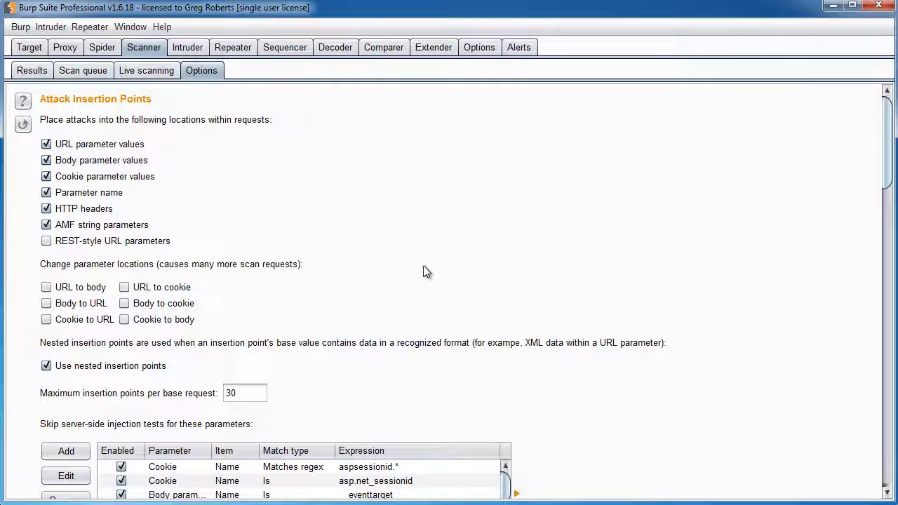
Step through the New User form's E-mail and Password fields leaving them empty, then minimize Firefox
scroll(429, 271, "down", 5)
scroll(618, 246, "down", 10)
scroll(617, 266, "down", 4)
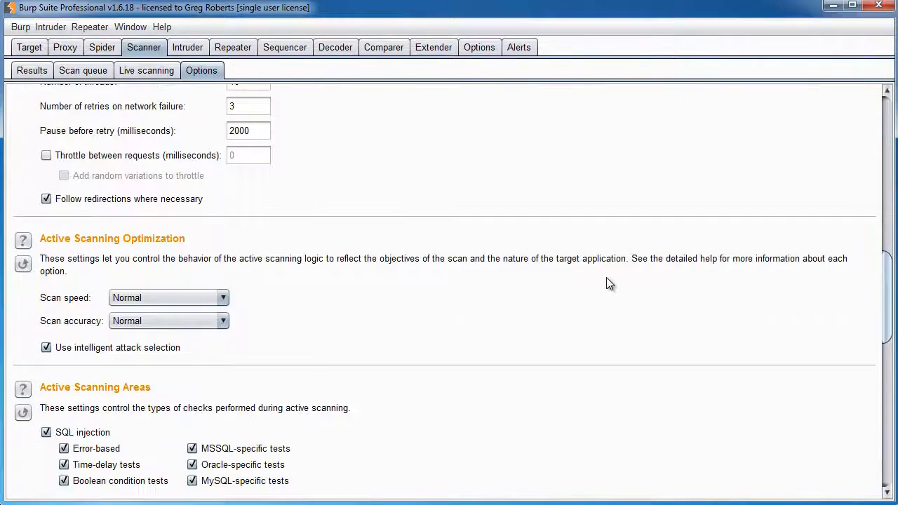
scroll(608, 284, "up", 19)
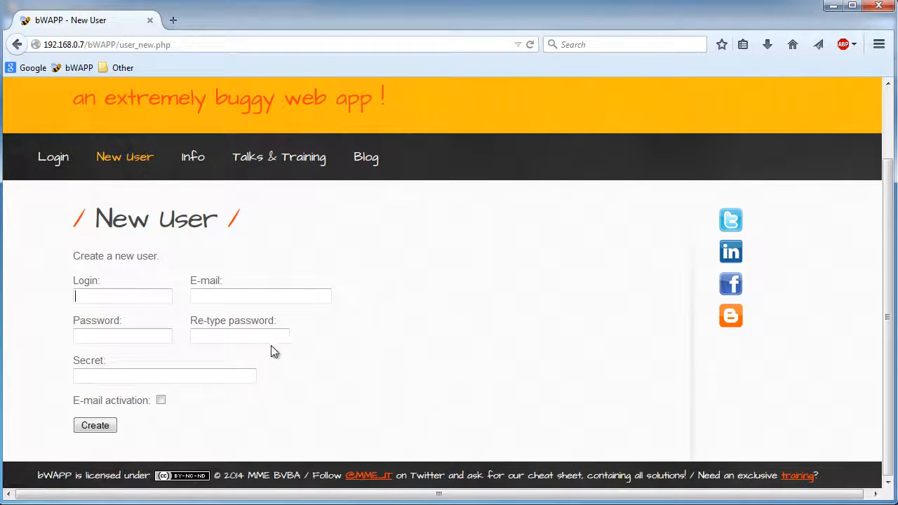
left_click(243, 297)
left_click(151, 334)
left_click(132, 256)
left_click(835, 10)
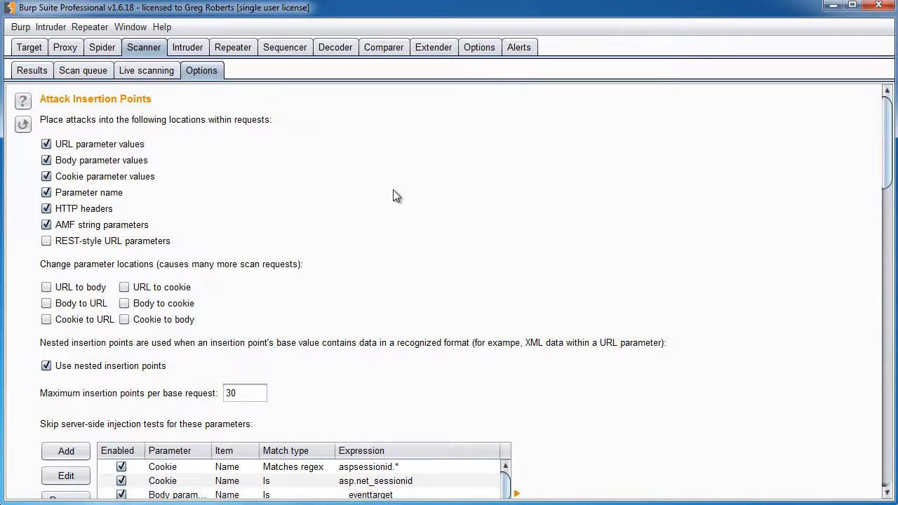
scroll(394, 195, "down", 3)
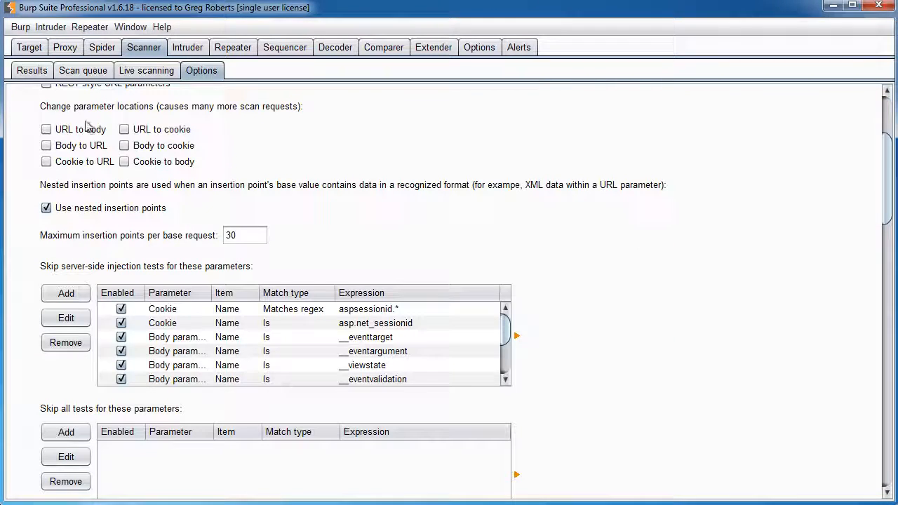
scroll(130, 132, "up", 1)
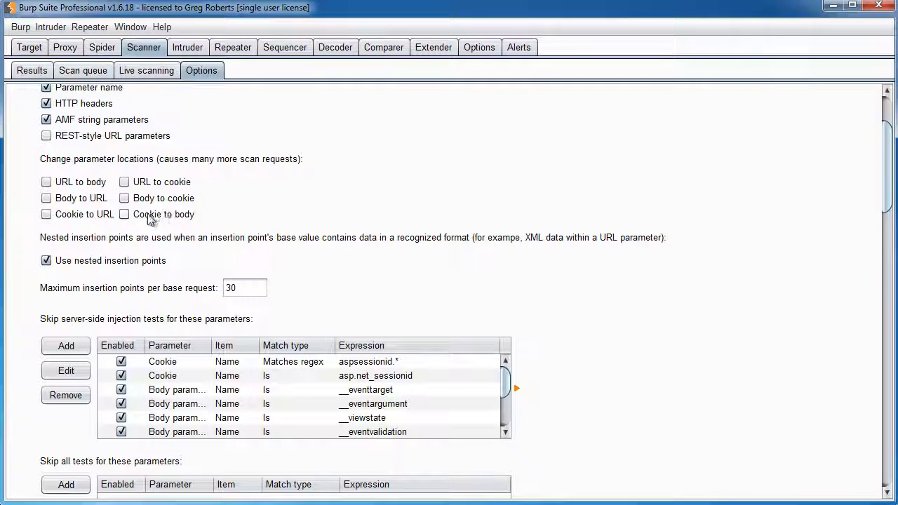
left_click(126, 184)
left_click(125, 183)
left_click(135, 185)
left_click(132, 186)
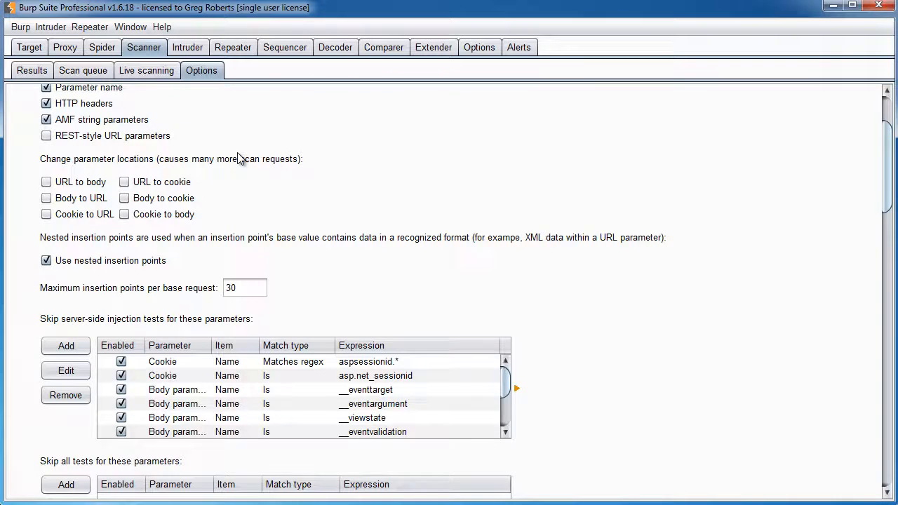
scroll(239, 158, "down", 3)
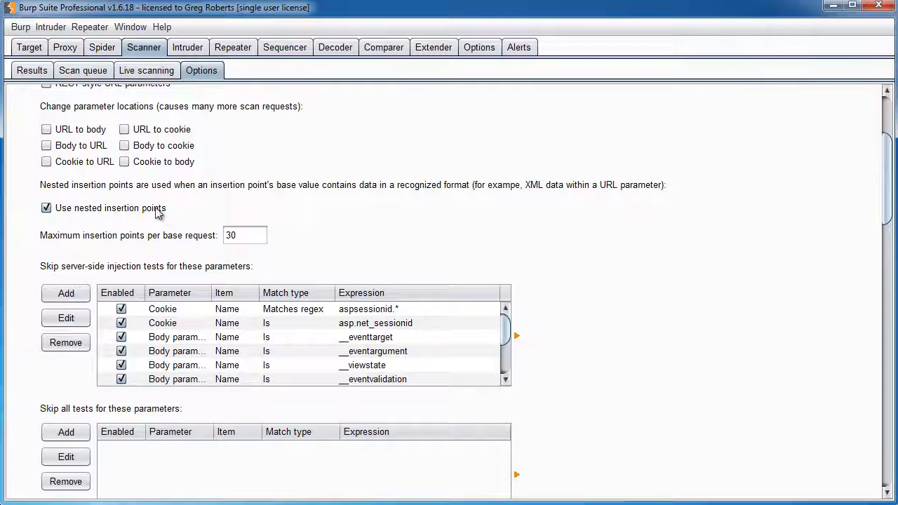
scroll(176, 203, "down", 3)
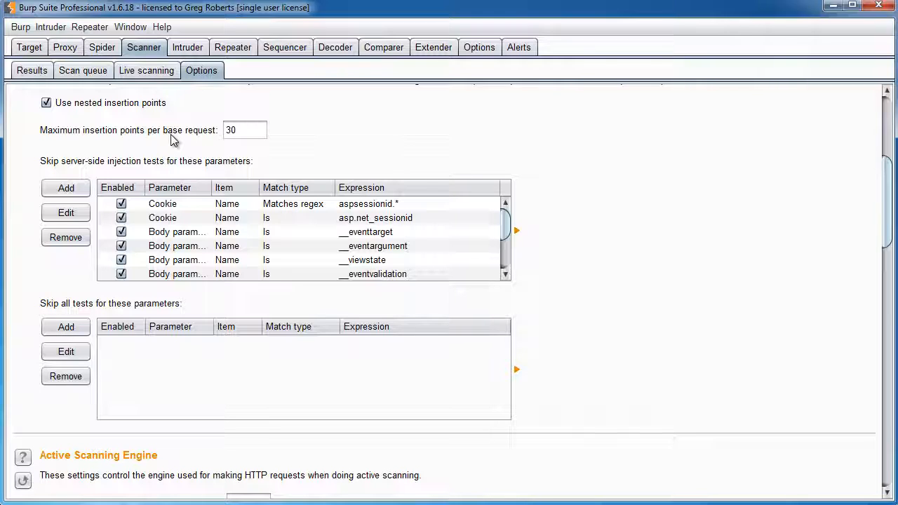
left_click_drag(247, 131, 227, 131)
left_click(248, 129)
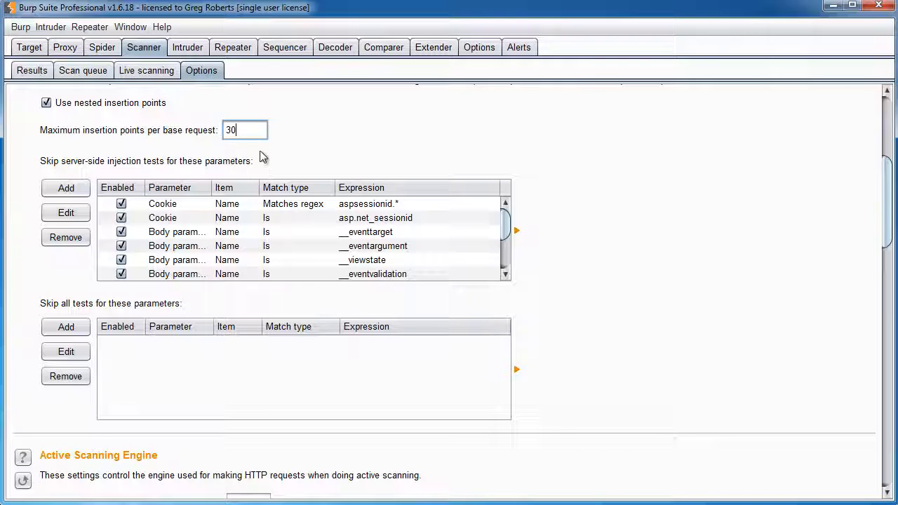
left_click_drag(247, 132, 98, 133)
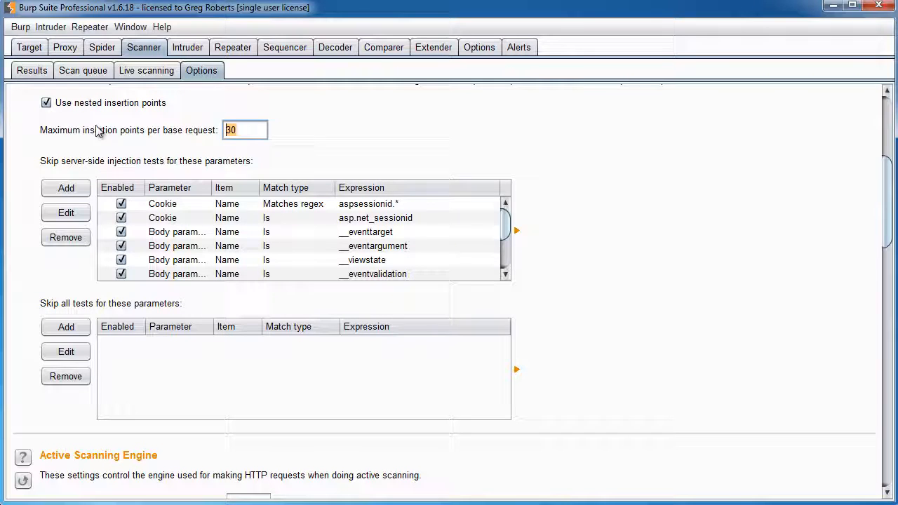
left_click(243, 131)
scroll(590, 187, "down", 3)
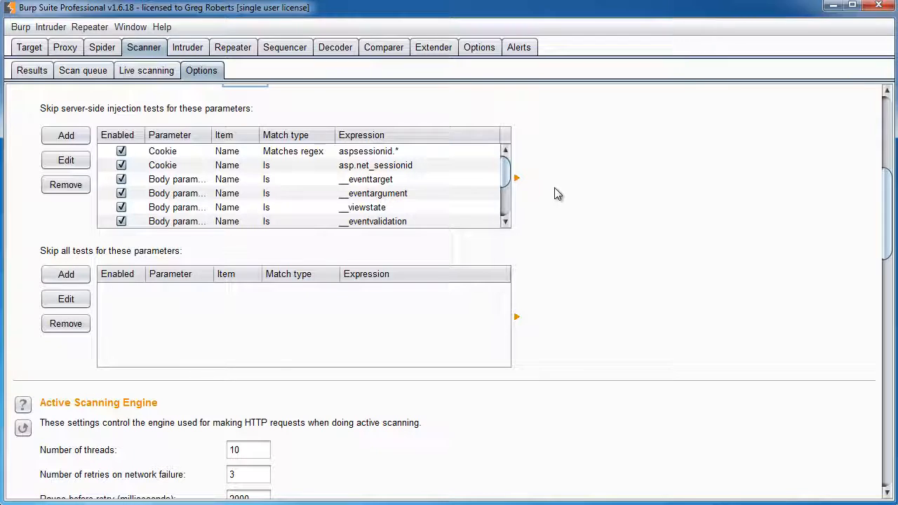
scroll(502, 196, "down", 3)
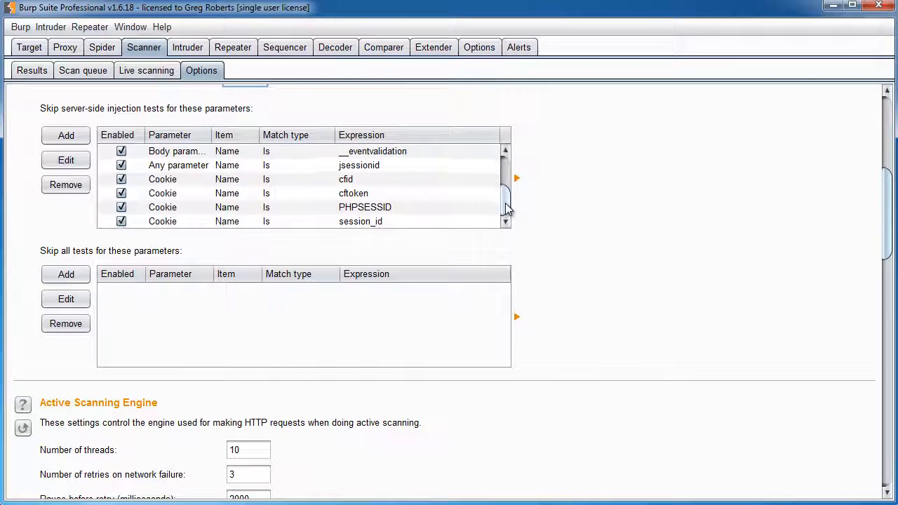
left_click(372, 209)
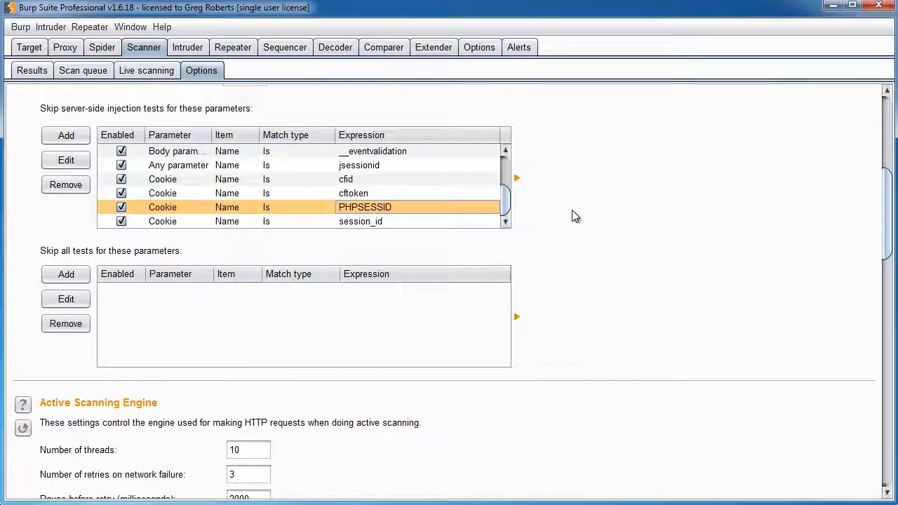
left_click(346, 196)
left_click(363, 209)
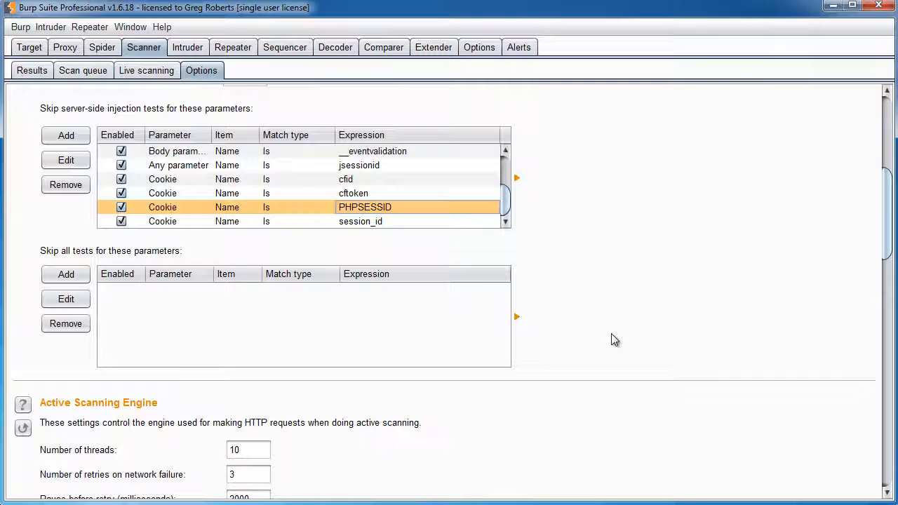
scroll(632, 325, "down", 3)
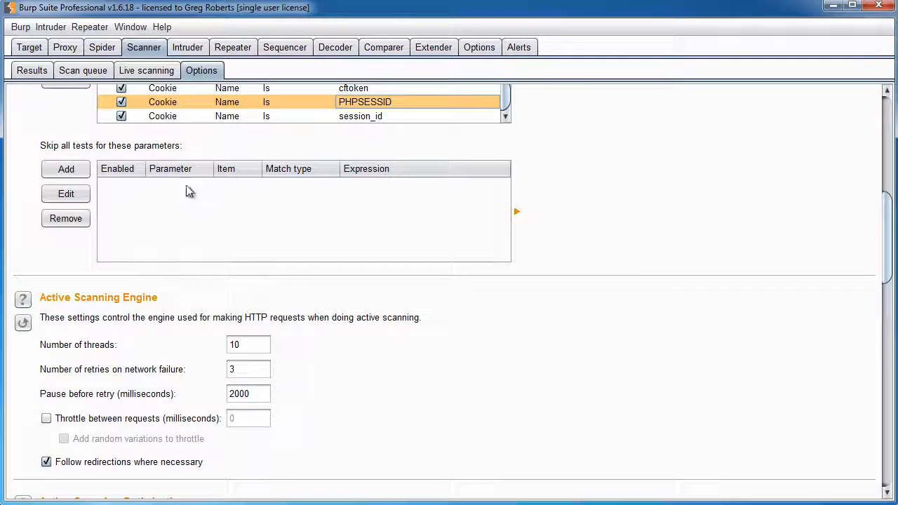
scroll(189, 192, "up", 3)
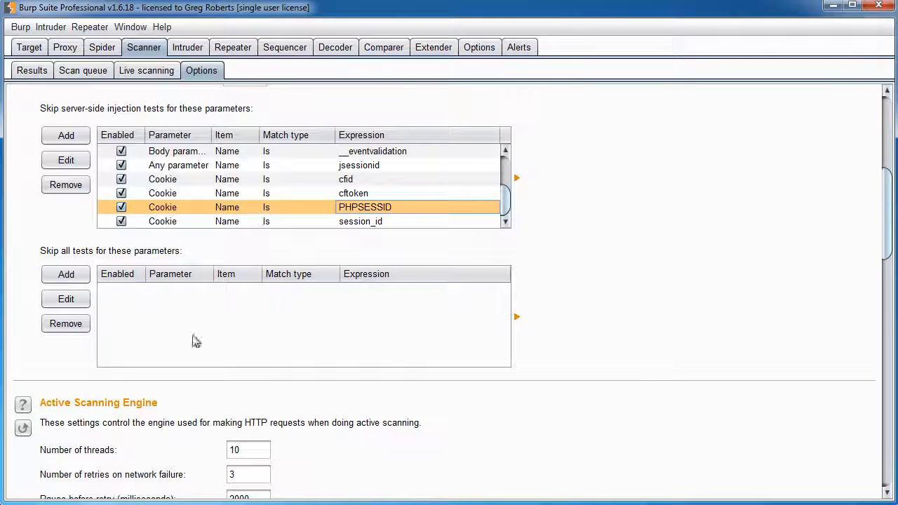
scroll(656, 263, "down", 7)
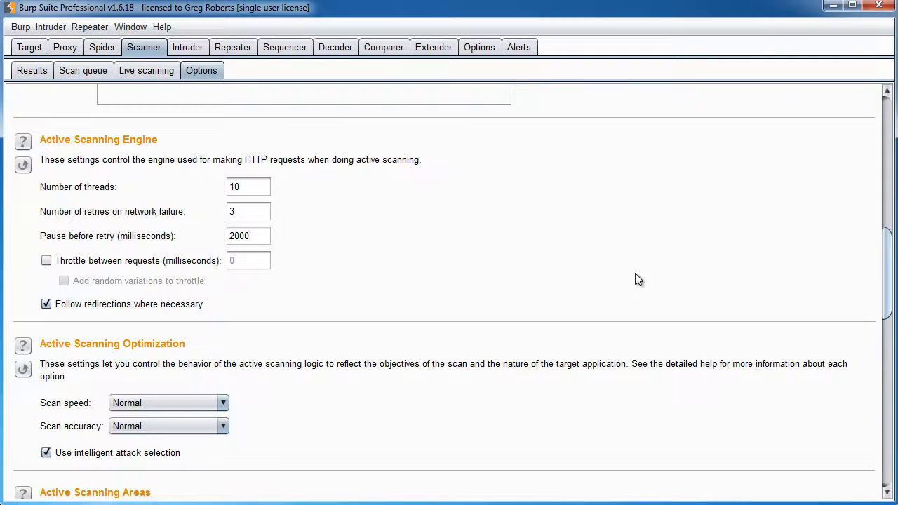
scroll(637, 280, "down", 1)
scroll(633, 280, "up", 1)
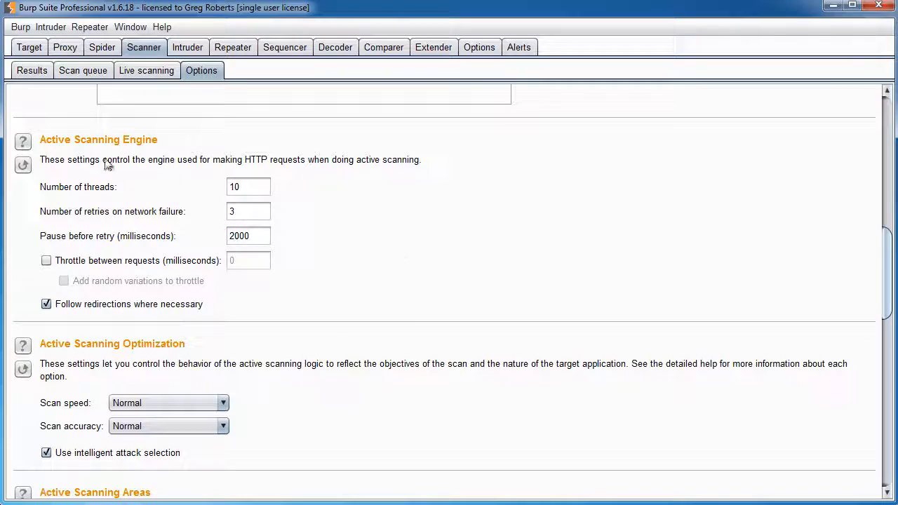
scroll(161, 190, "down", 5)
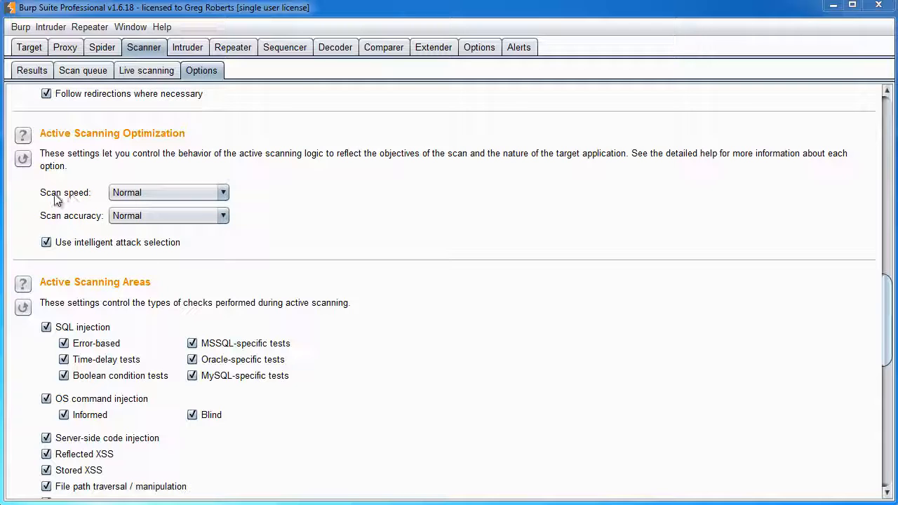
Keep Scanner scan speed at Normal and bring up the scan accuracy choices
left_click(154, 192)
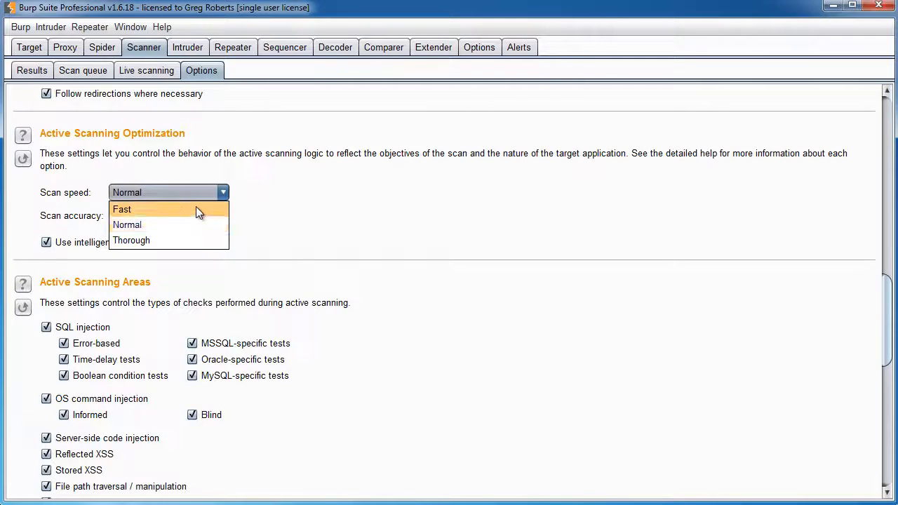
left_click(305, 193)
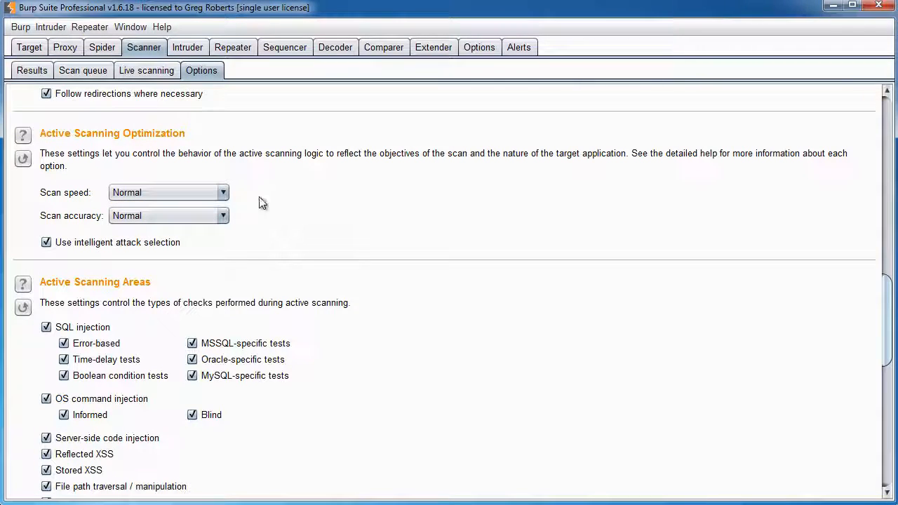
left_click(196, 196)
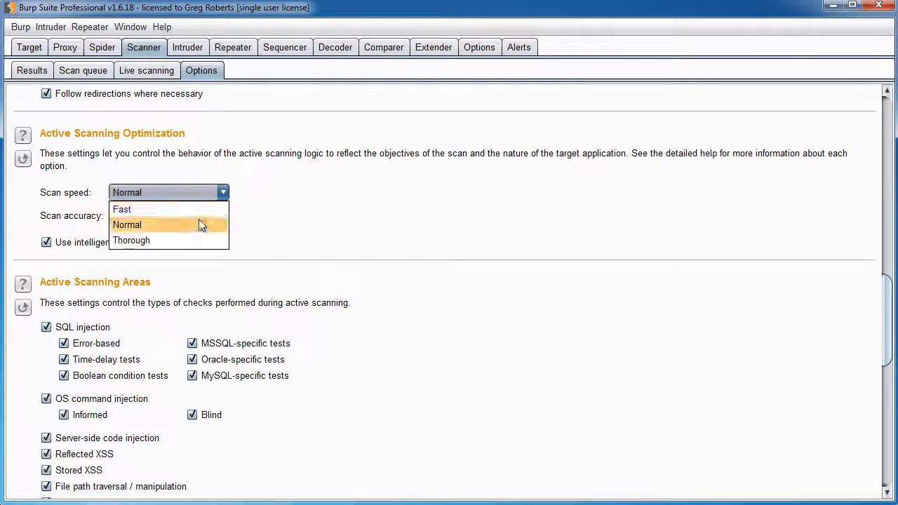
left_click(193, 228)
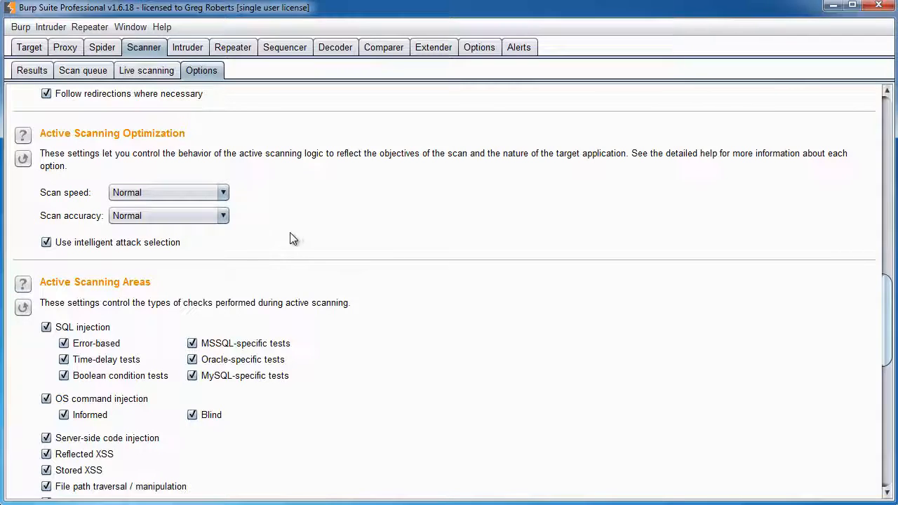
left_click(194, 216)
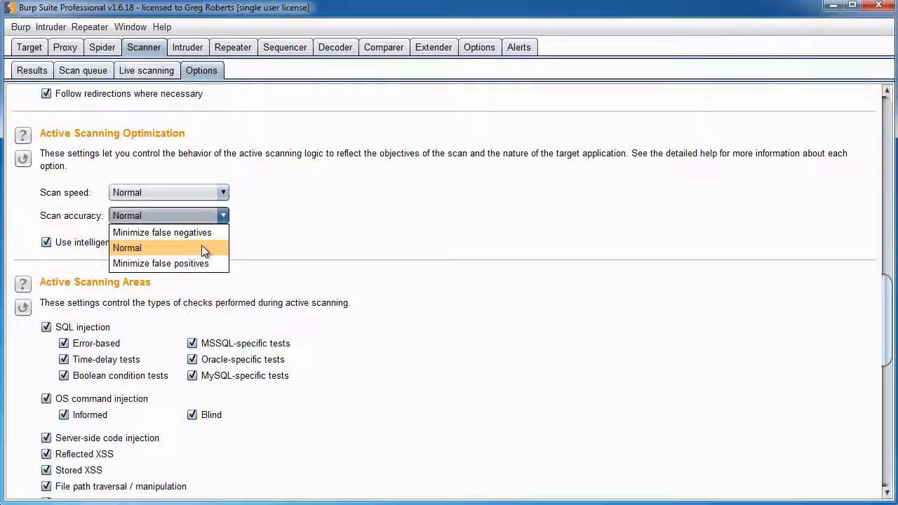
Reopen the scan accuracy list and reselect Normal
left_click(355, 222)
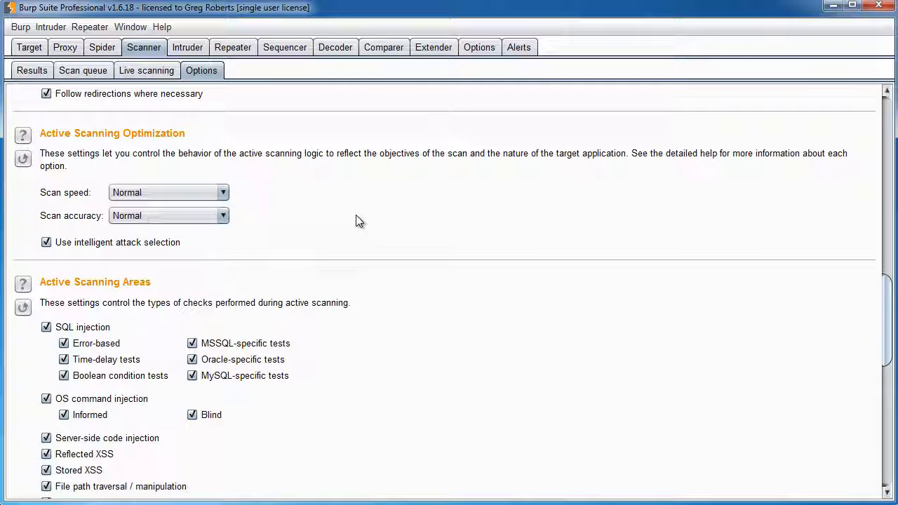
left_click(176, 218)
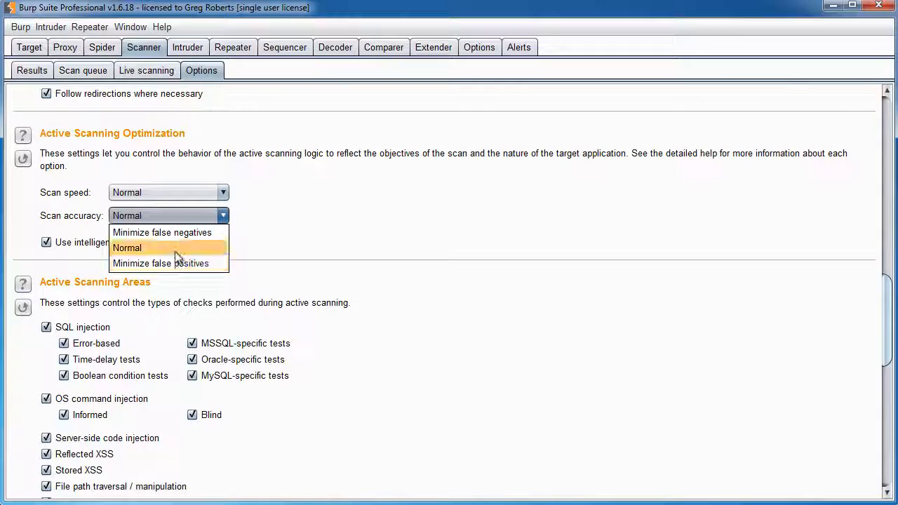
left_click(155, 250)
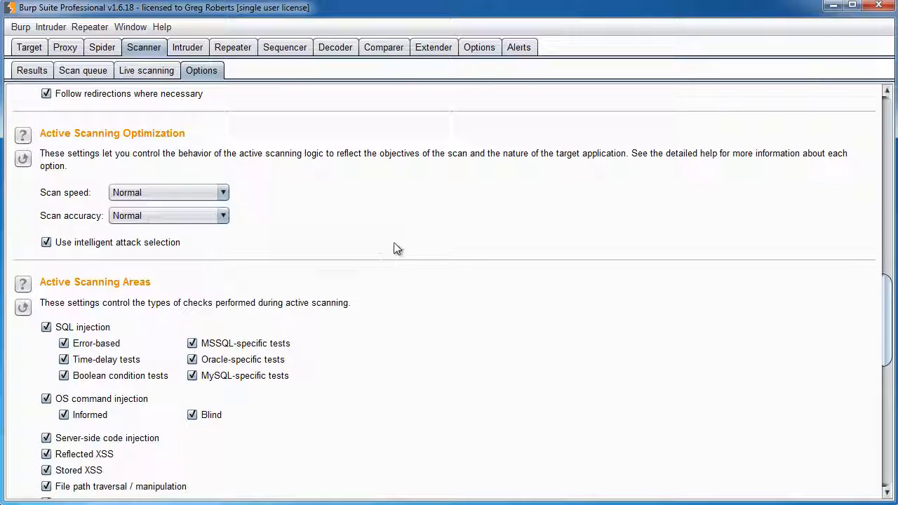
scroll(395, 246, "down", 5)
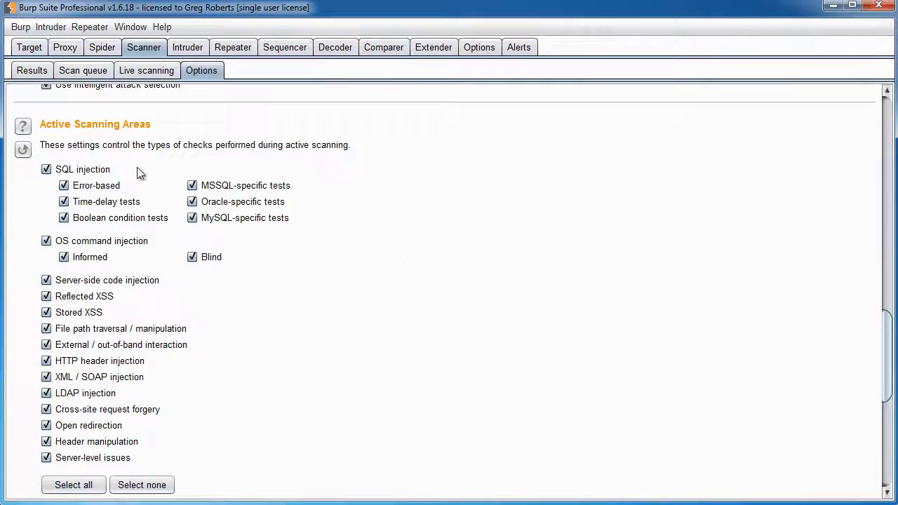
left_click_drag(889, 329, 889, 335)
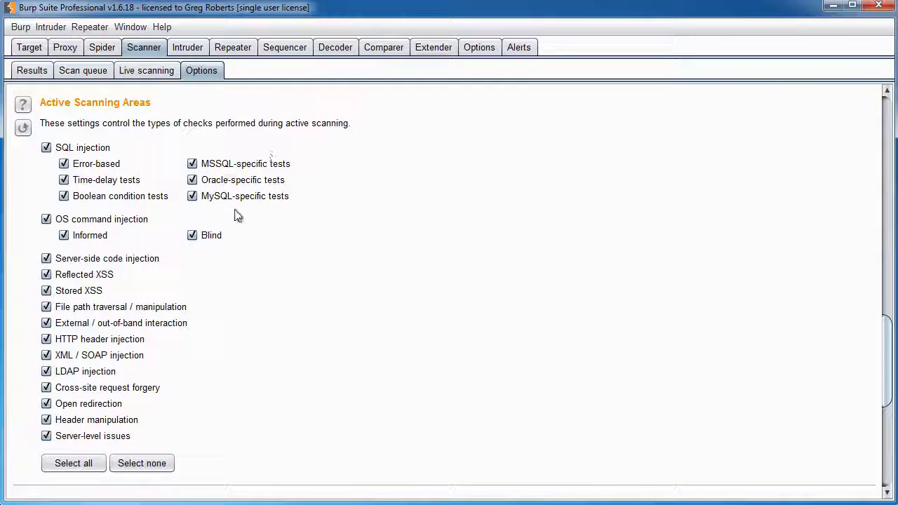
left_click(192, 196)
left_click(192, 196)
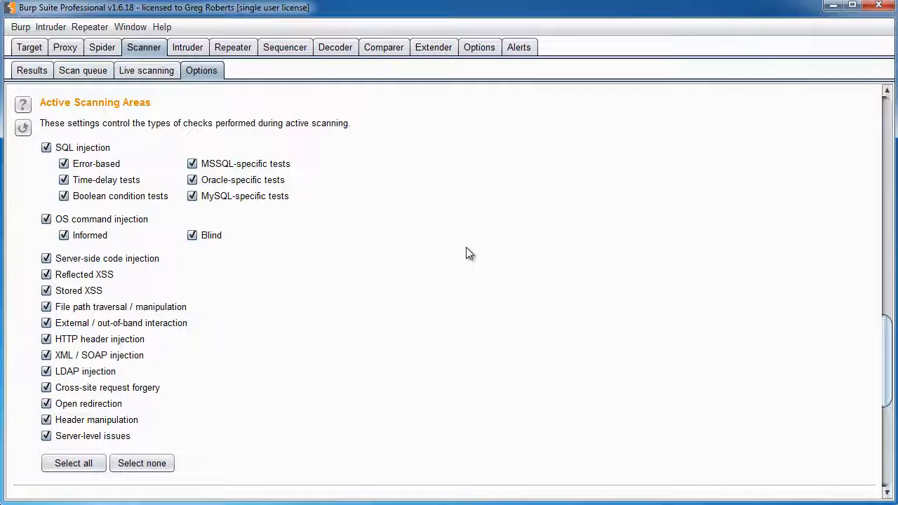
scroll(467, 252, "down", 9)
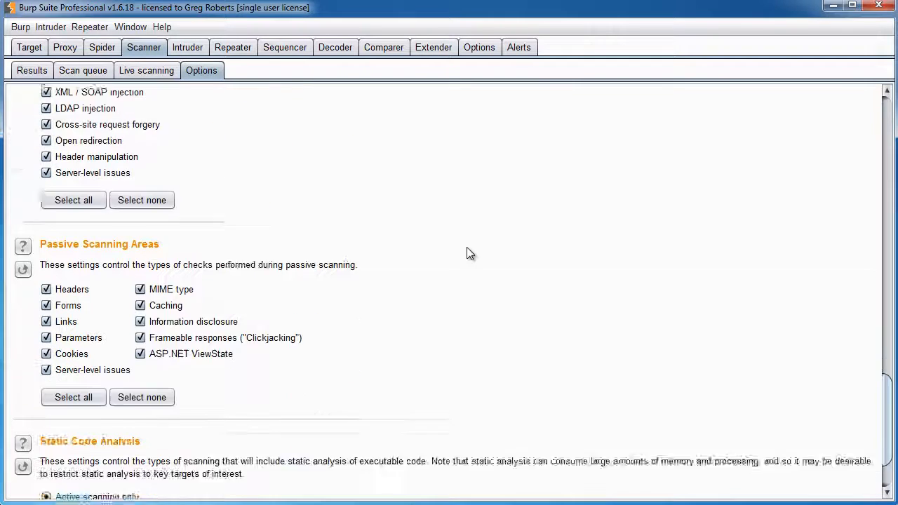
scroll(431, 297, "up", 9)
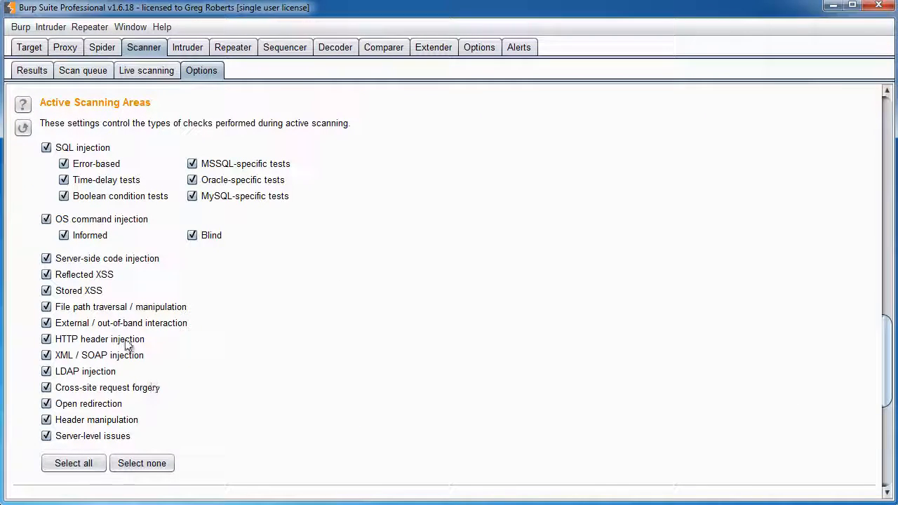
scroll(259, 245, "down", 9)
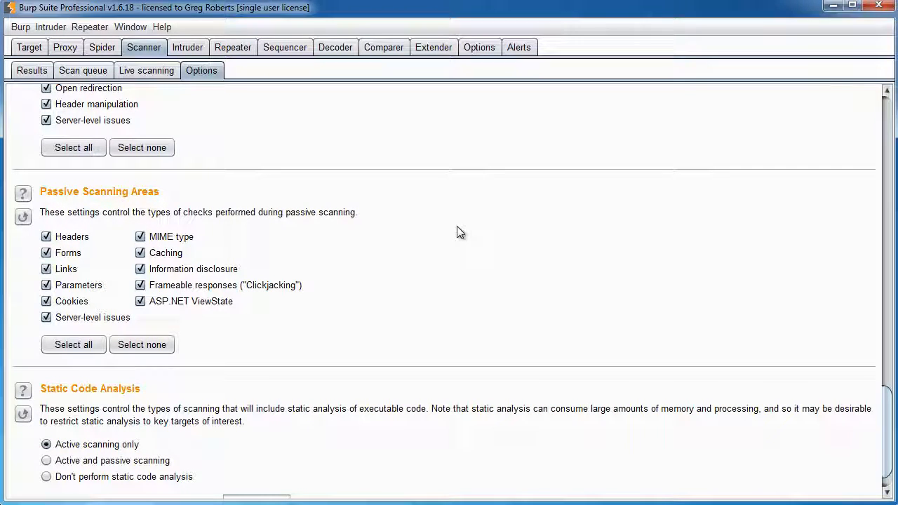
scroll(457, 232, "up", 3)
scroll(457, 245, "up", 6)
scroll(417, 282, "down", 10)
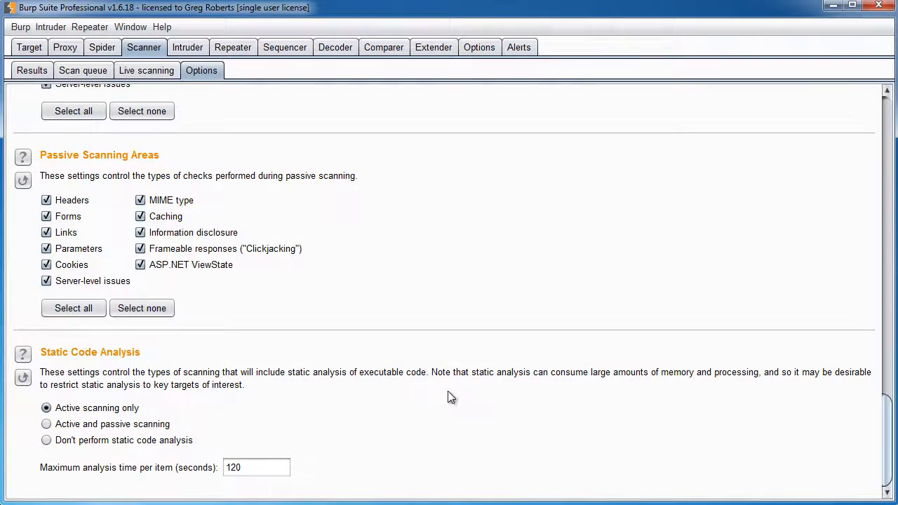
scroll(450, 395, "up", 5)
scroll(452, 397, "up", 10)
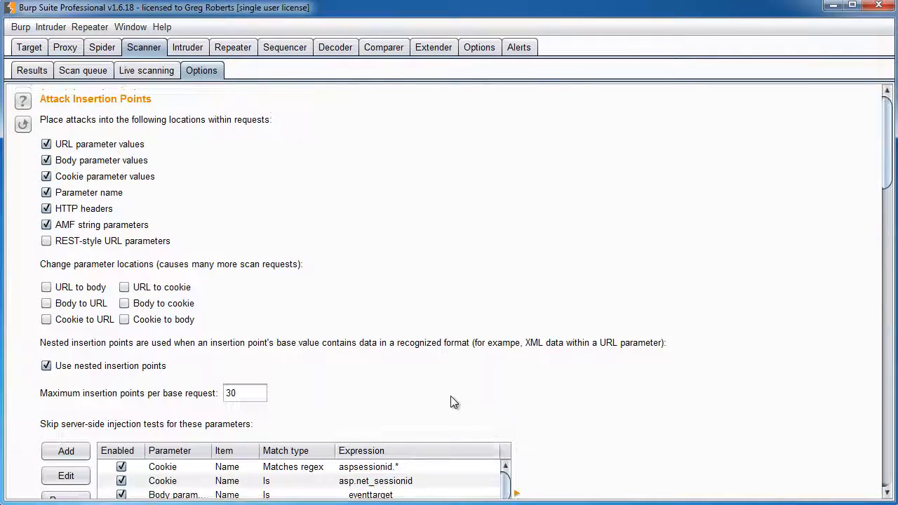
Check in-scope hosts under Target > Scope, then set Live Passive Scanning to 'Use suite scope'
left_click(147, 70)
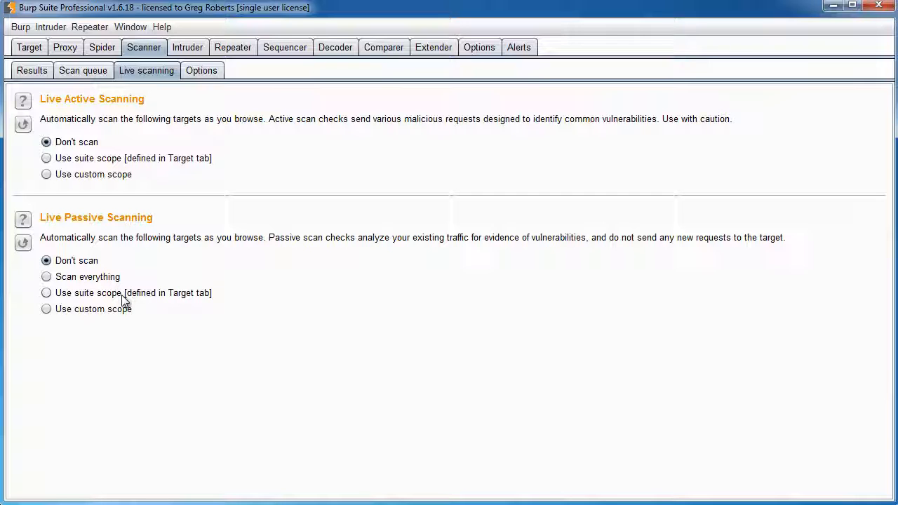
left_click(30, 47)
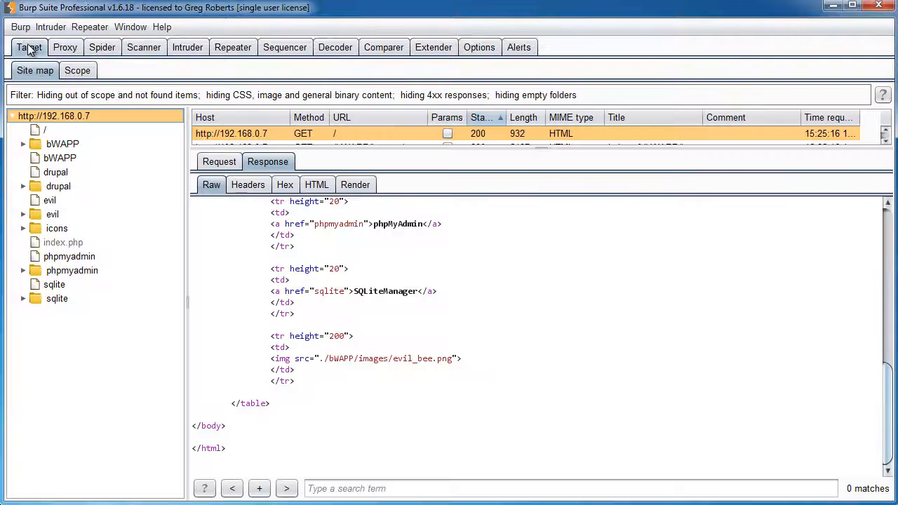
left_click(76, 70)
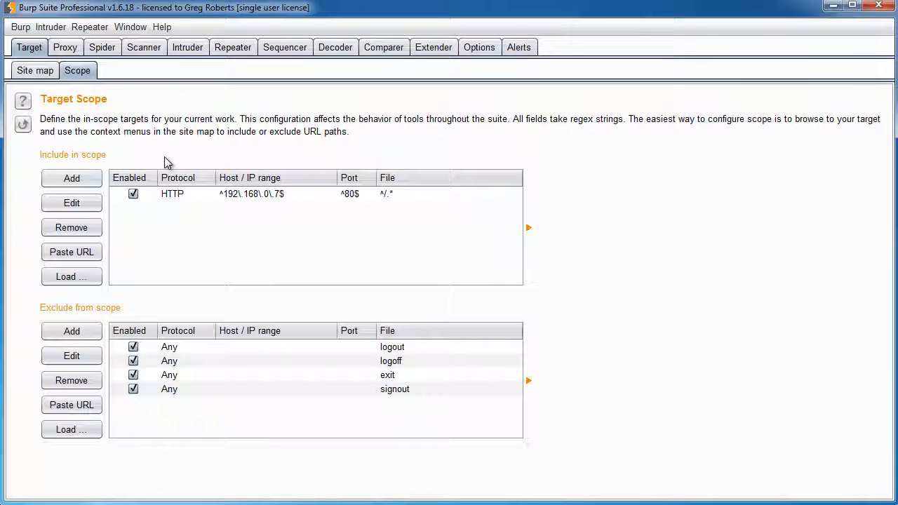
left_click(144, 47)
left_click(46, 293)
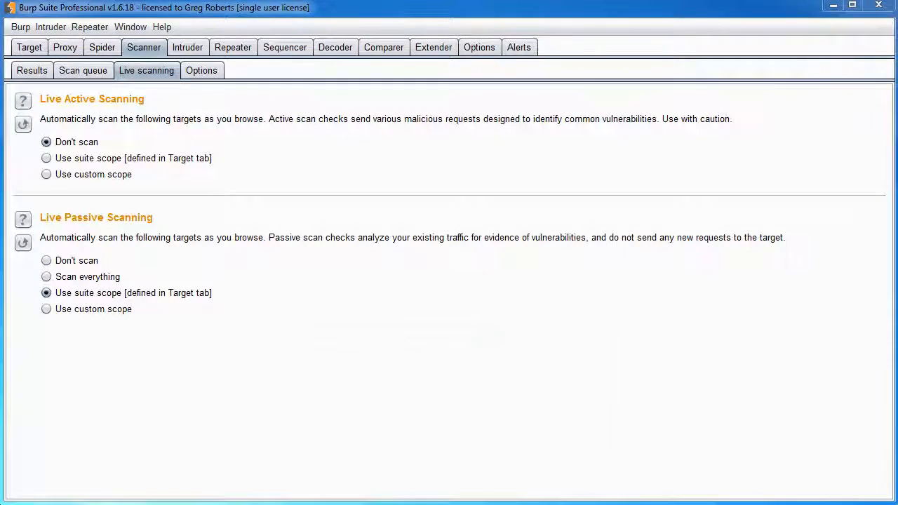
Visit bWAPP's Info, New User and Login pages in Firefox, scrolling through each
key("alt+Tab")
left_click(192, 162)
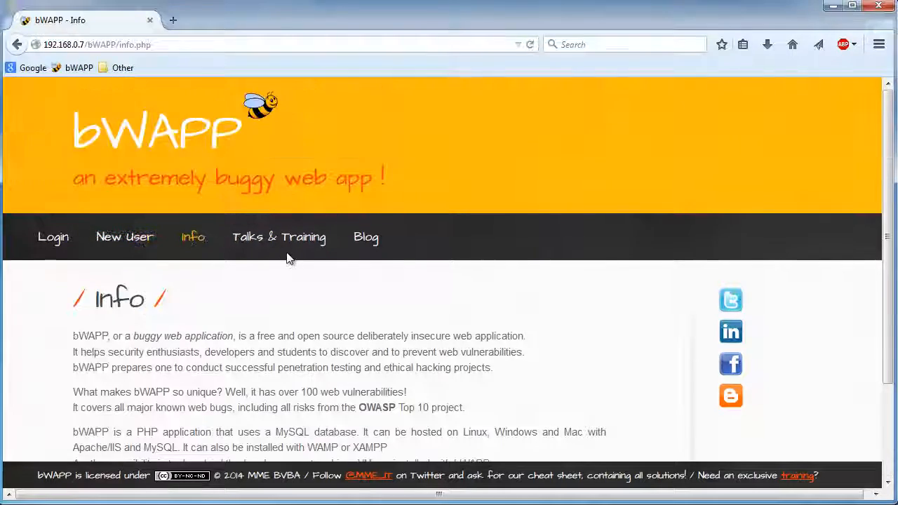
scroll(287, 257, "down", 1)
scroll(285, 274, "up", 1)
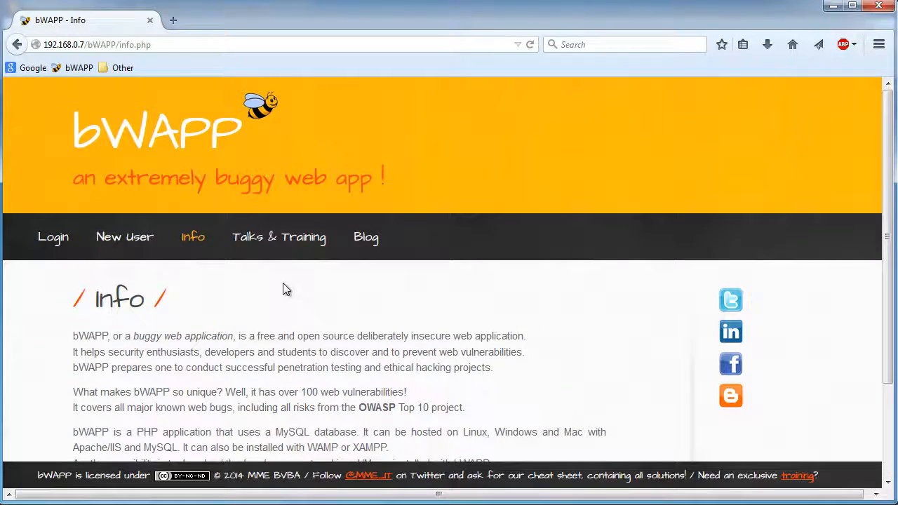
scroll(283, 283, "down", 1)
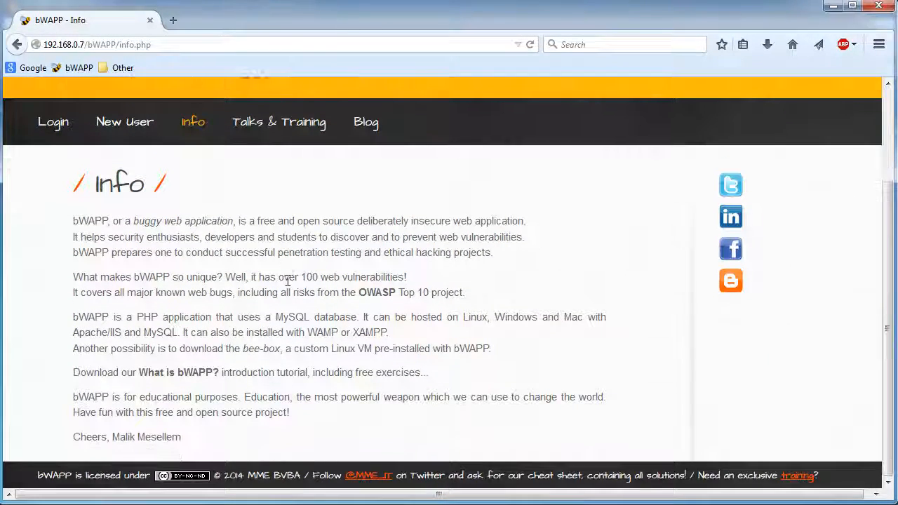
left_click(143, 133)
scroll(158, 193, "down", 1)
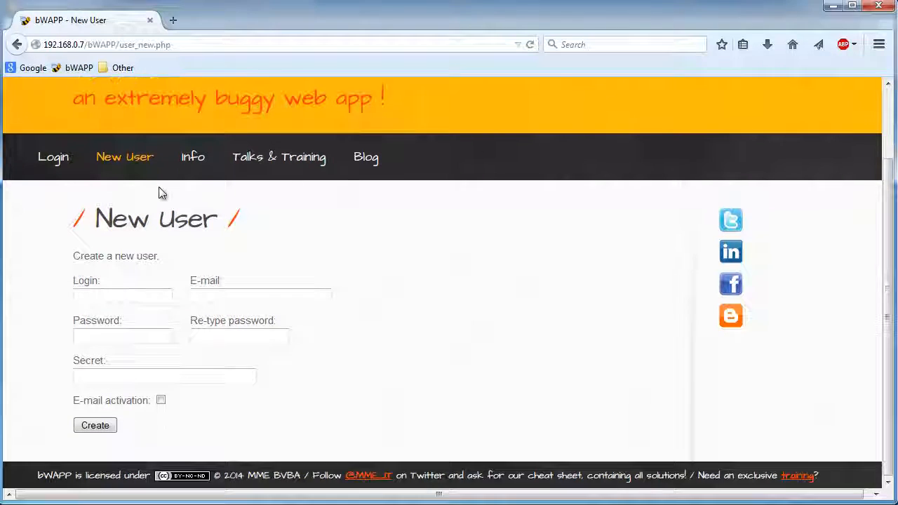
left_click(59, 163)
scroll(167, 168, "down", 1)
scroll(167, 169, "down", 1)
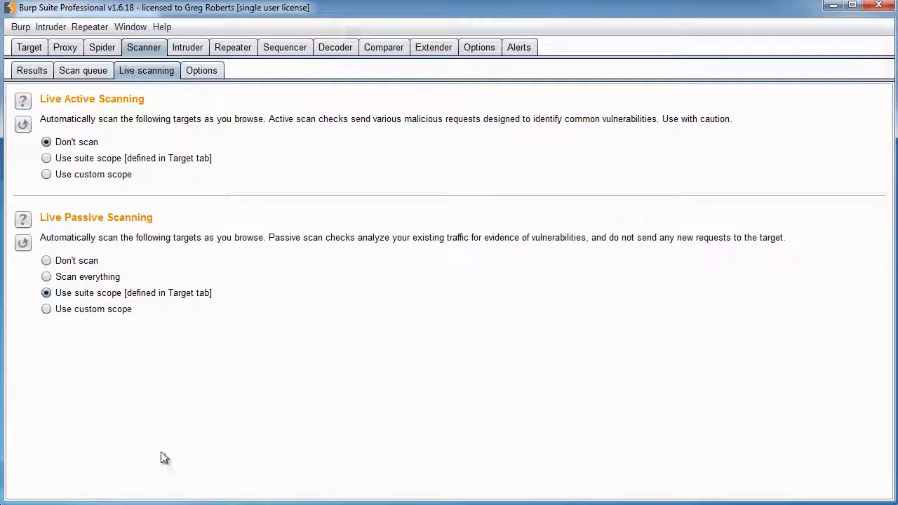
left_click(32, 70)
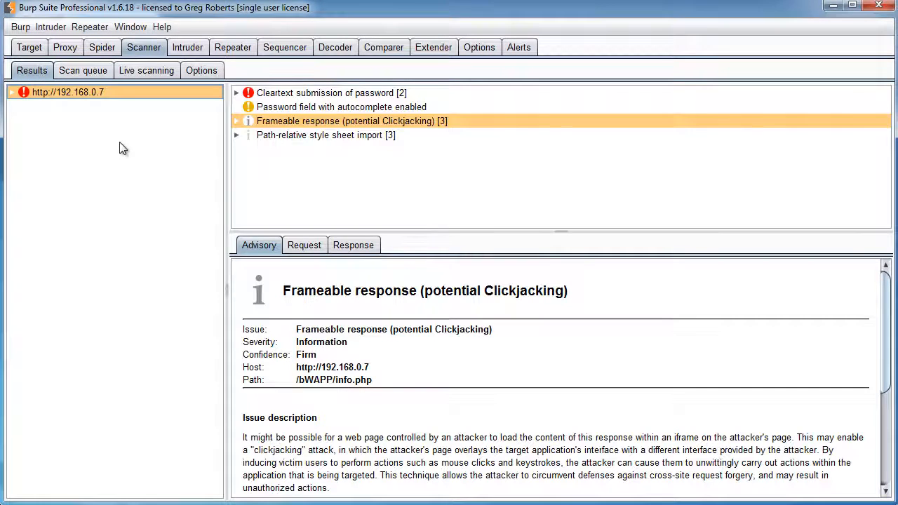
left_click(296, 93)
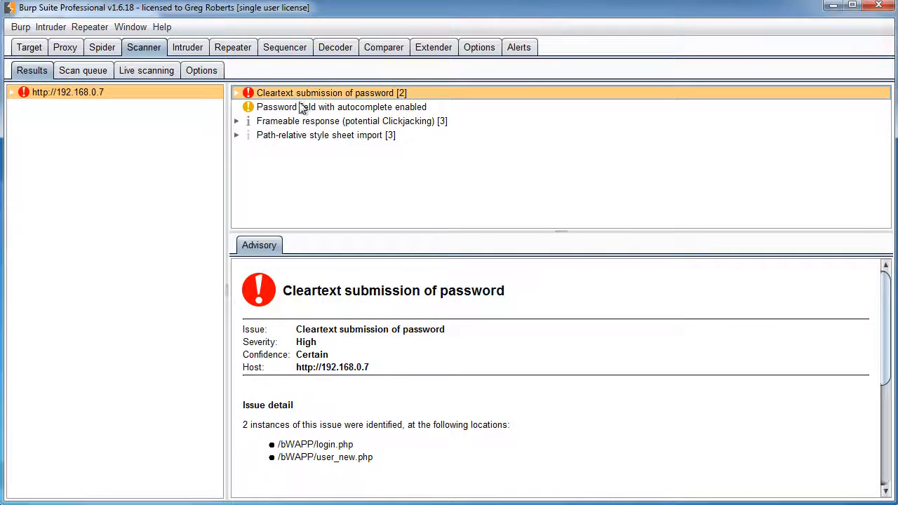
left_click(299, 106)
left_click(298, 120)
left_click(292, 136)
left_click(288, 122)
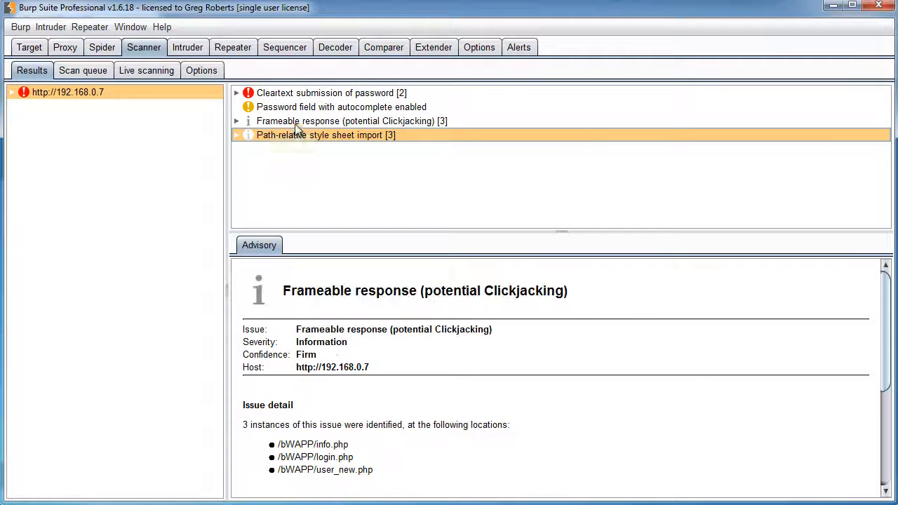
left_click(12, 92)
left_click(24, 107)
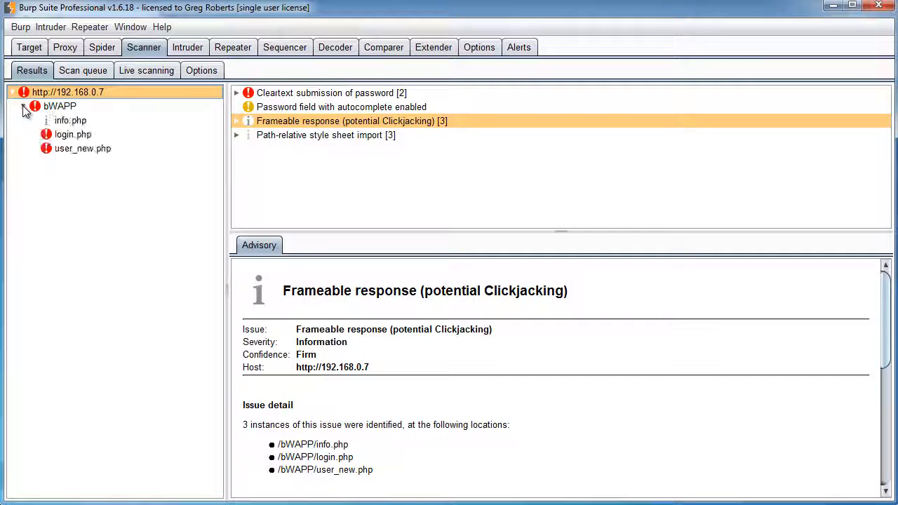
left_click(83, 136)
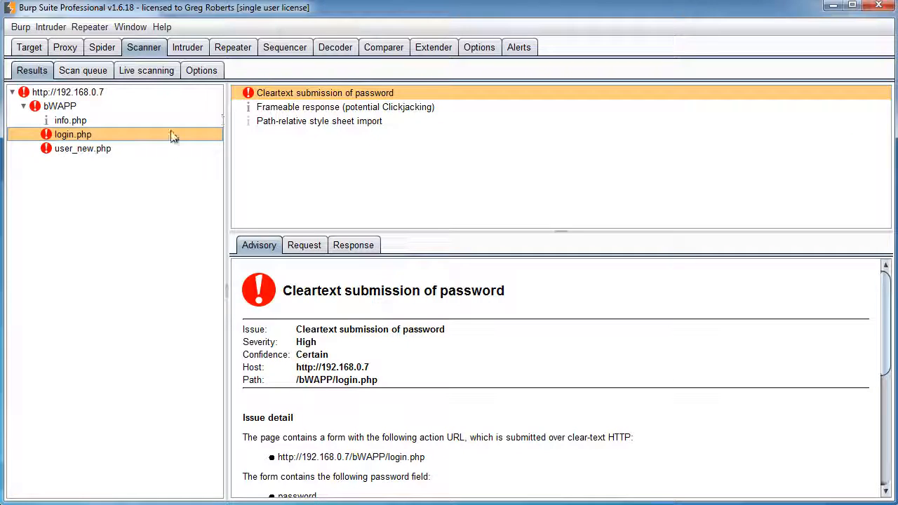
left_click(72, 148)
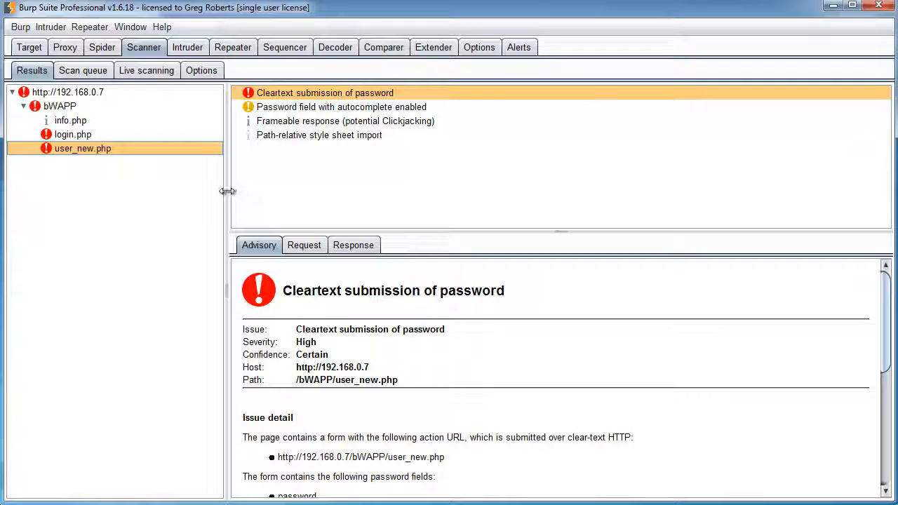
left_click_drag(227, 192, 180, 195)
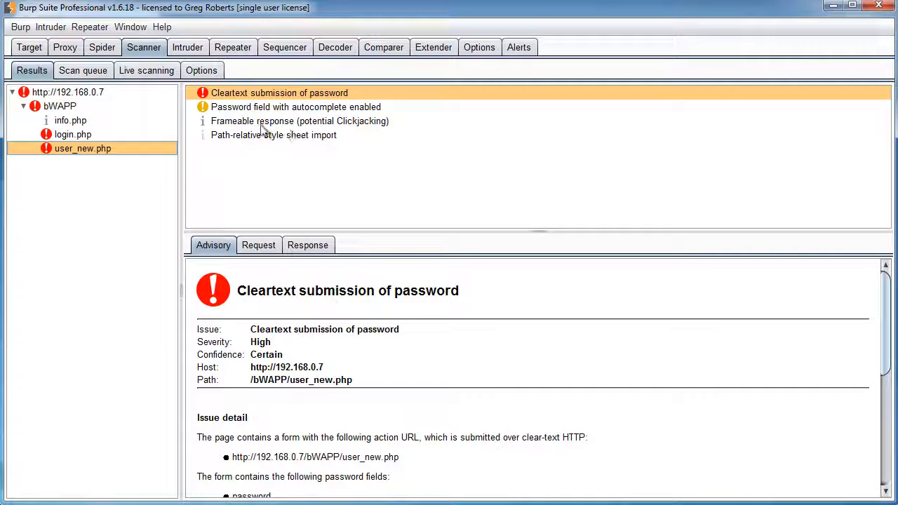
left_click(160, 73)
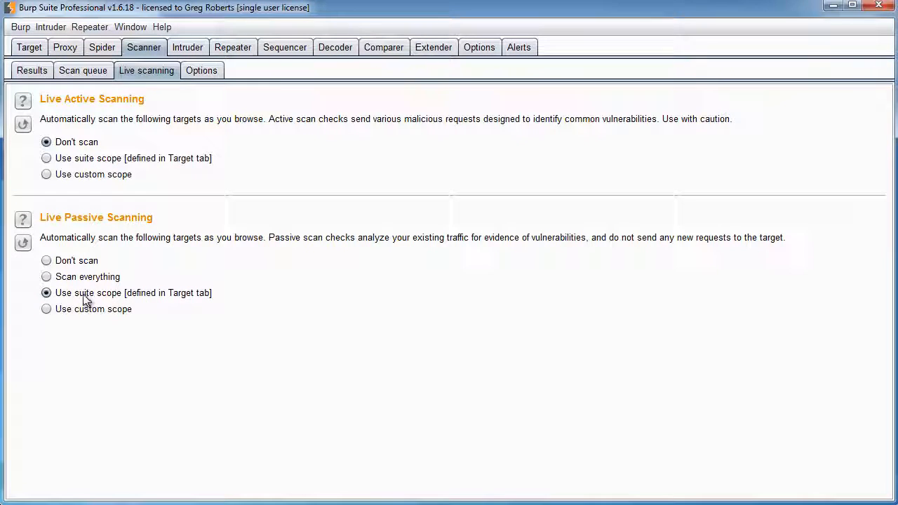
Set Live Passive Scanning to Don't scan and expand the bWAPP folder in the Target site map
left_click(46, 261)
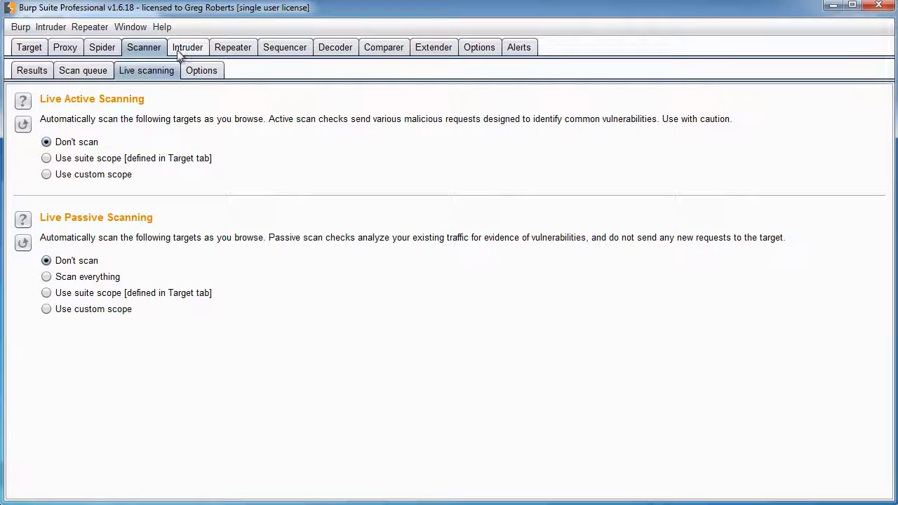
left_click(30, 48)
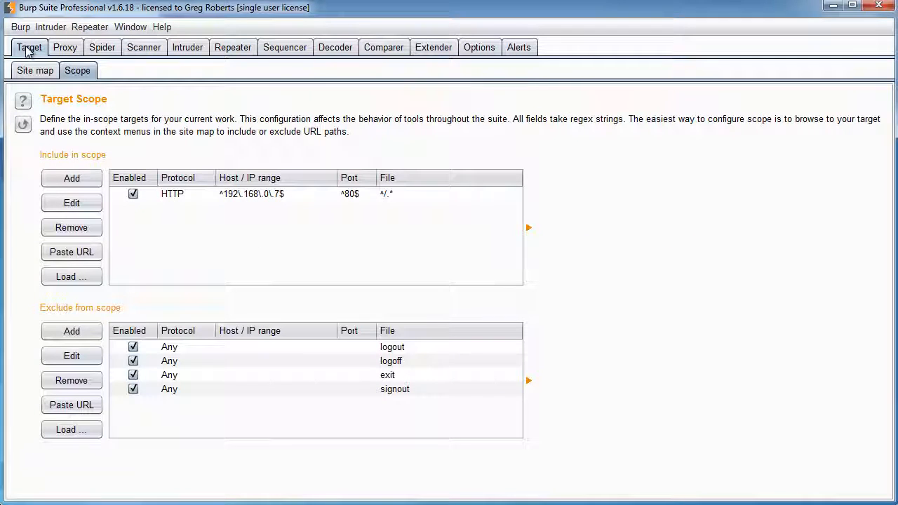
left_click(36, 73)
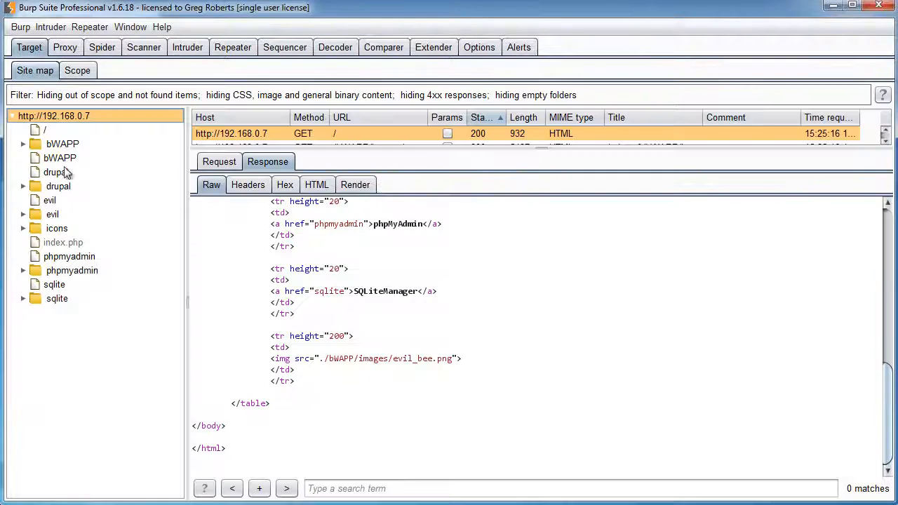
left_click(23, 145)
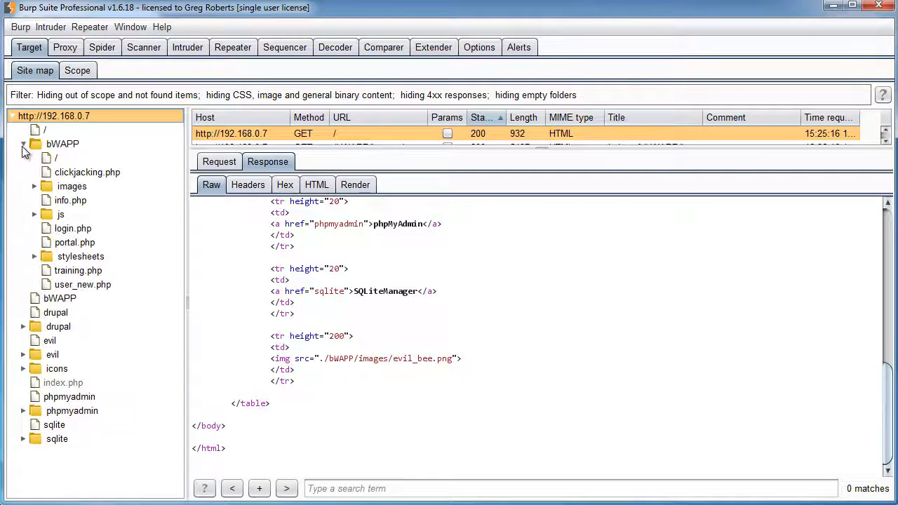
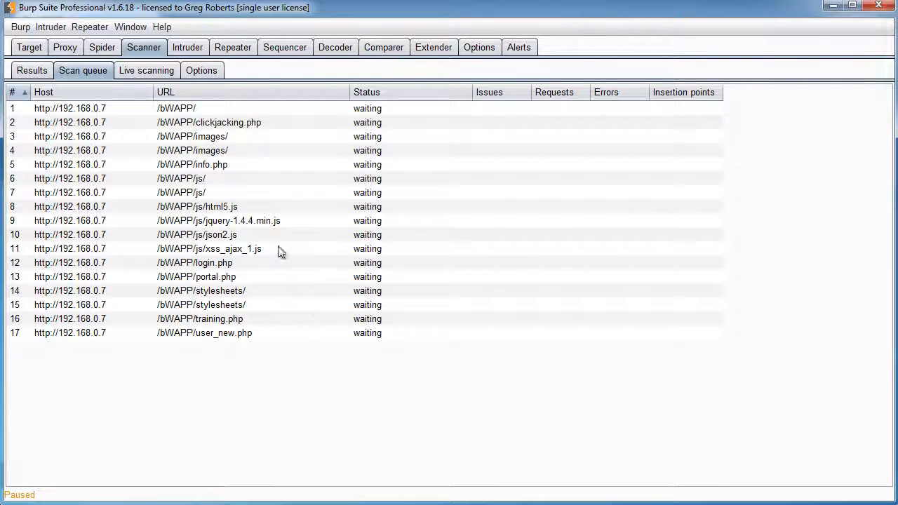
Resume the paused scanner from the Scan queue's right-click menu so the 17 bWAPP items start scanning
right_click(176, 148)
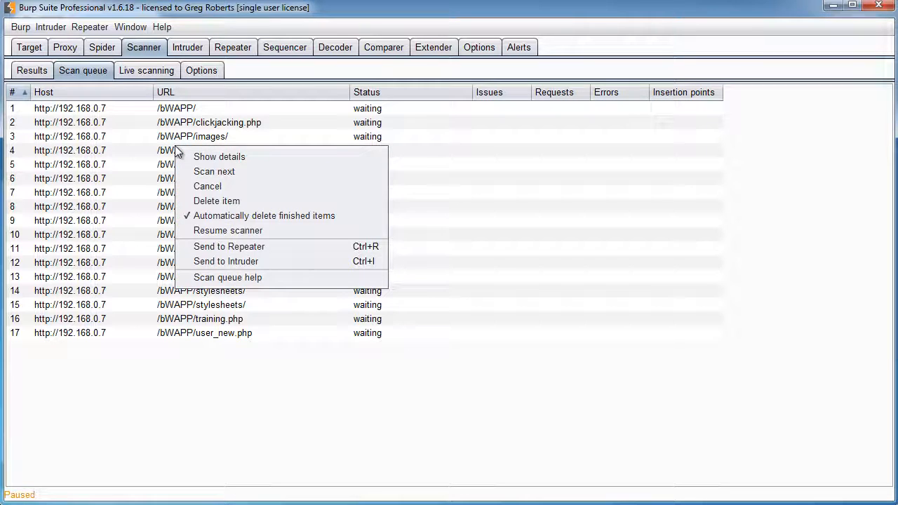
left_click(290, 395)
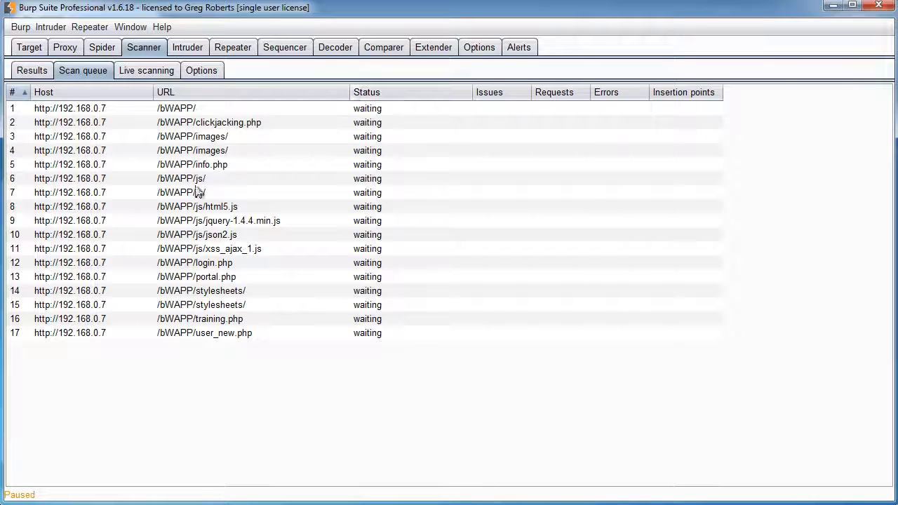
right_click(179, 145)
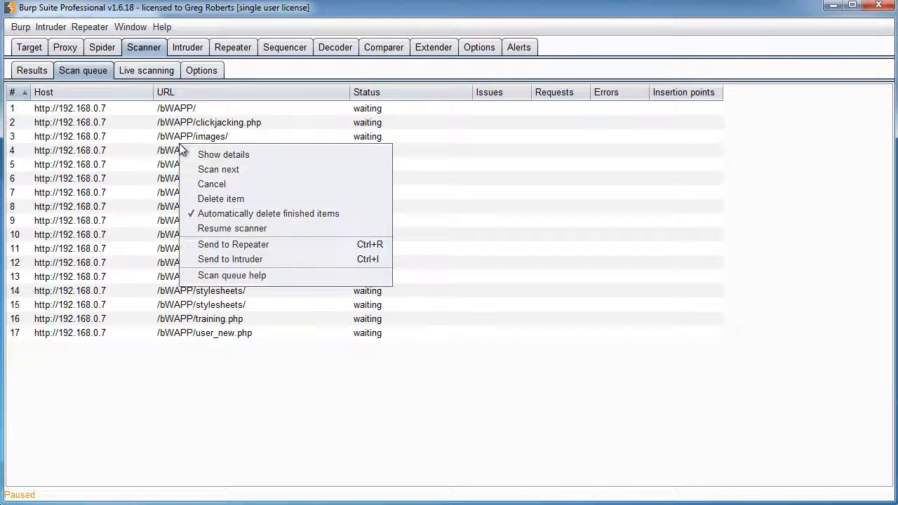
left_click(236, 228)
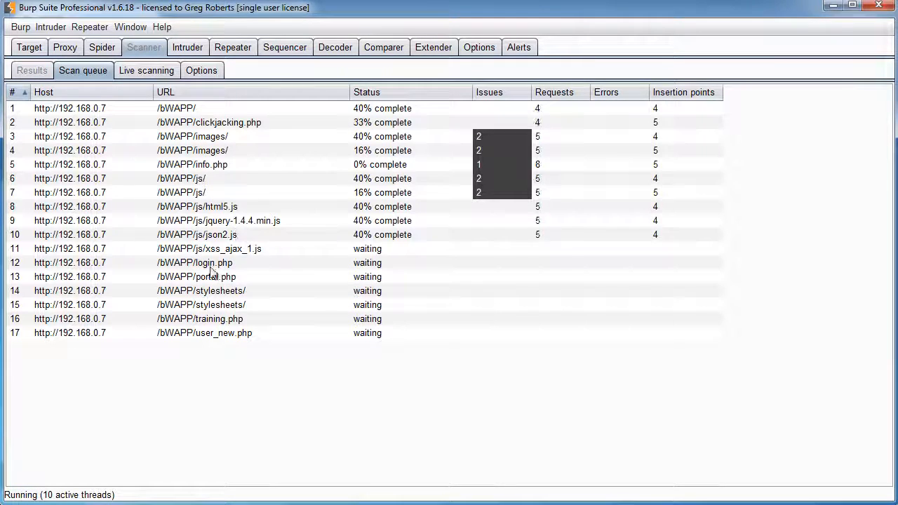
Turn off automatic deletion of finished items, then watch the clickjacking.php, info.php and images entries until scanning finishes
right_click(174, 167)
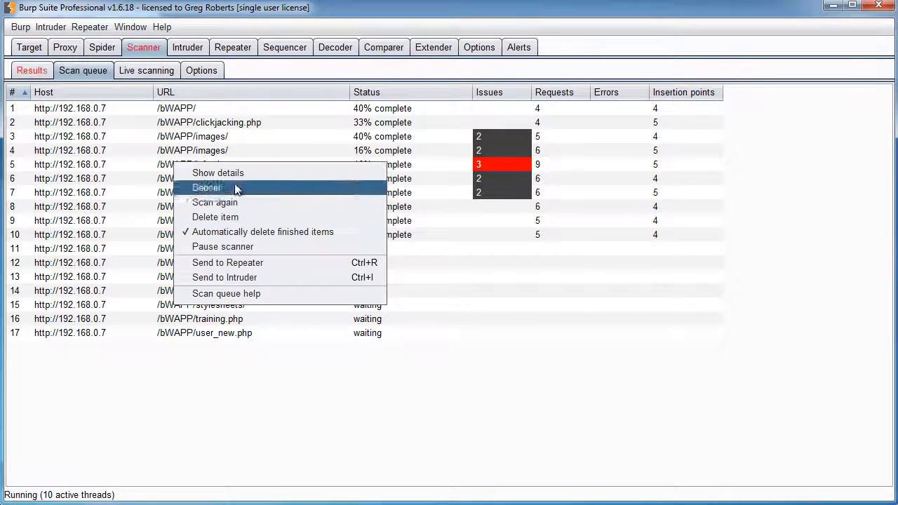
left_click(272, 232)
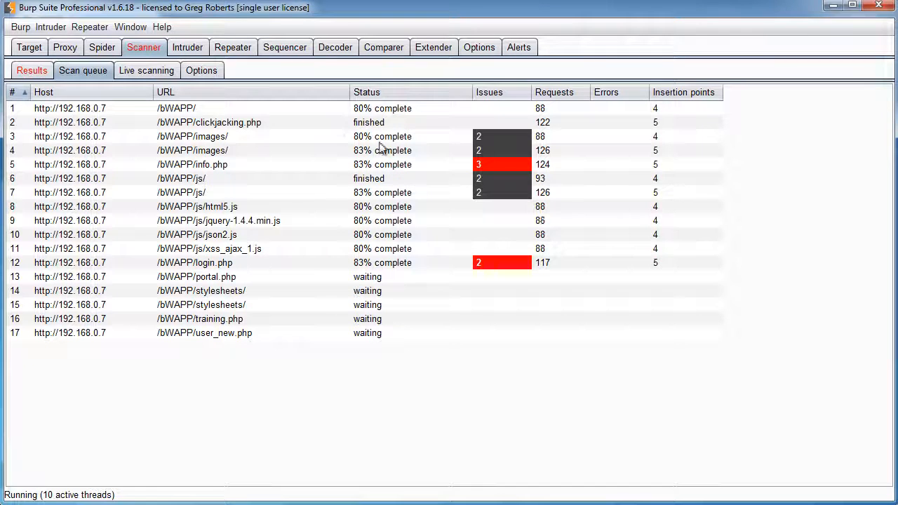
left_click(362, 123)
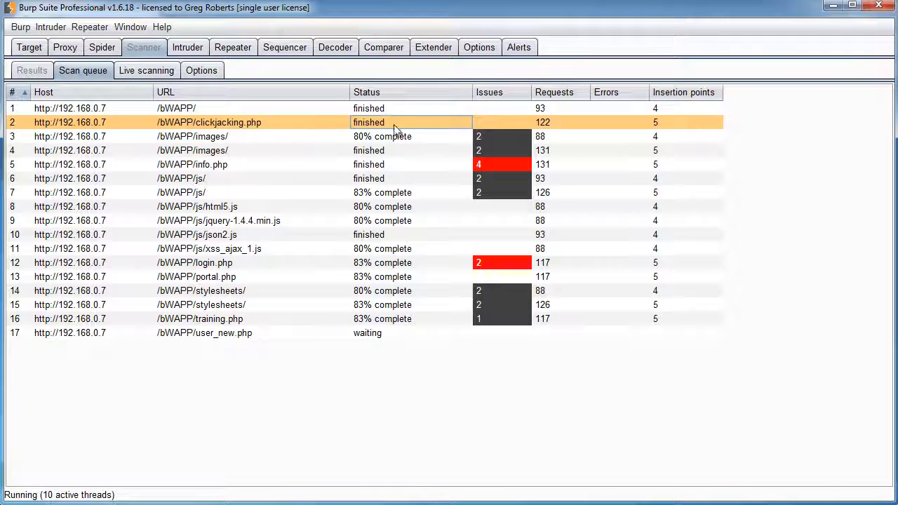
right_click(300, 180)
left_click(296, 398)
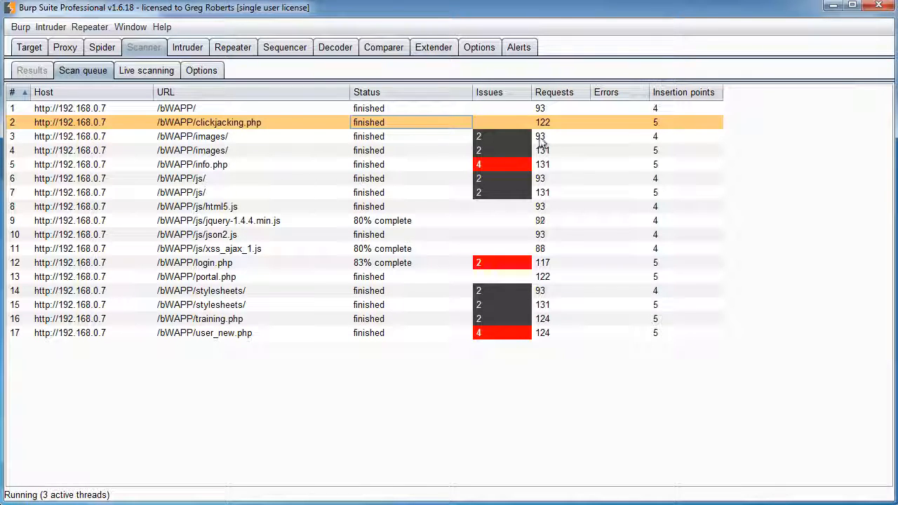
left_click(344, 165)
left_click(376, 136)
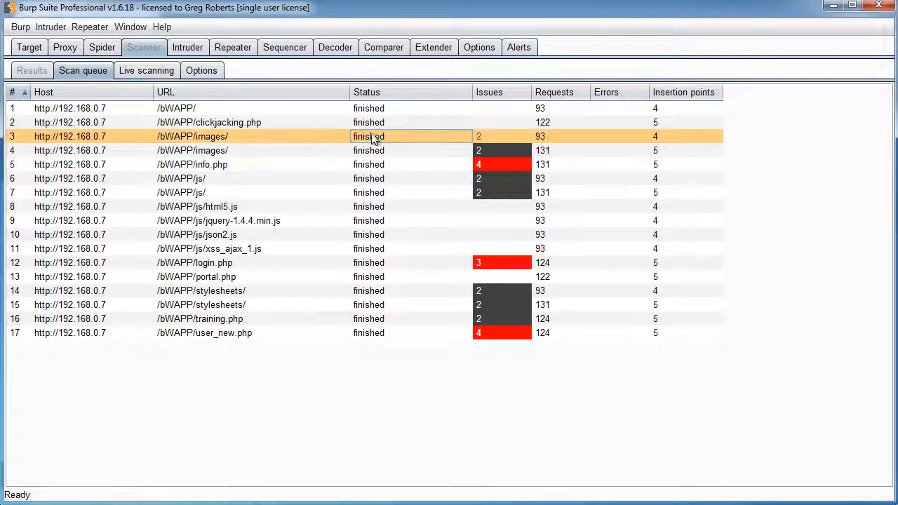
Inspect the finished images, info.php, /bWAPP/ and clickjacking.php queue entries, then switch to Scanner Results
left_click(507, 152)
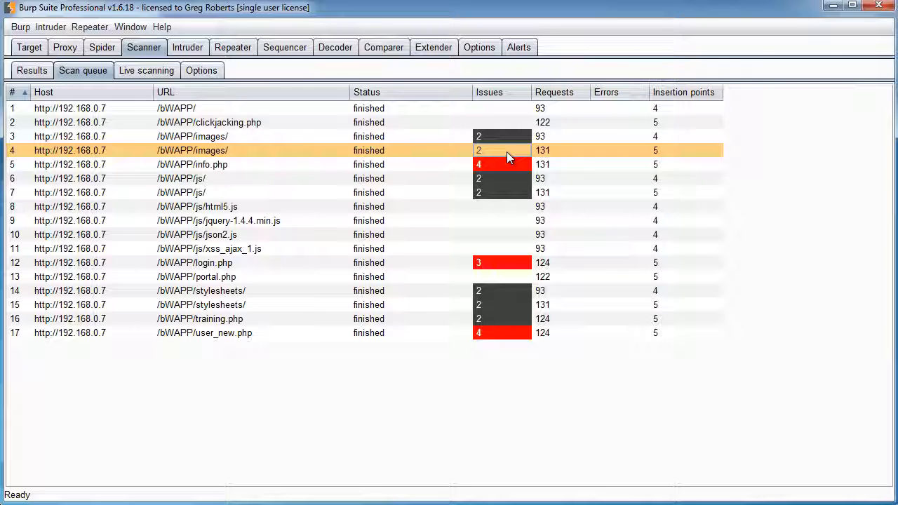
left_click(504, 165)
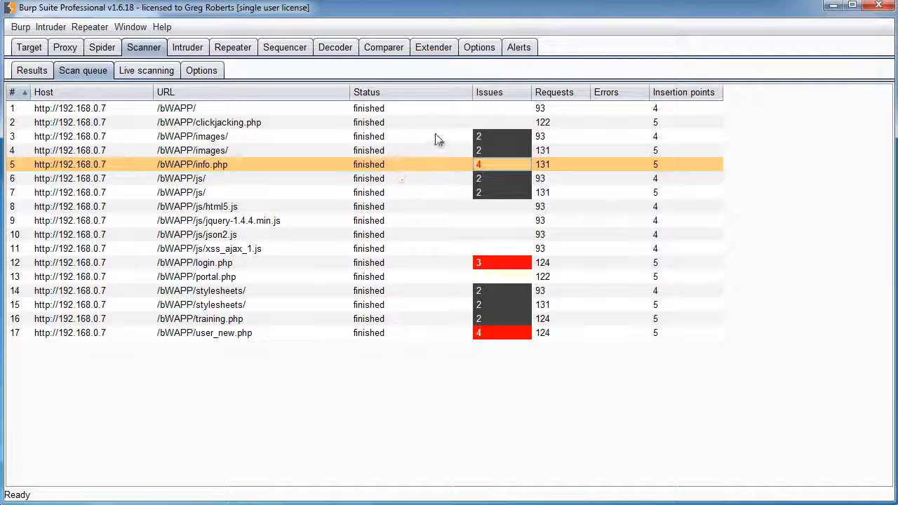
left_click(497, 108)
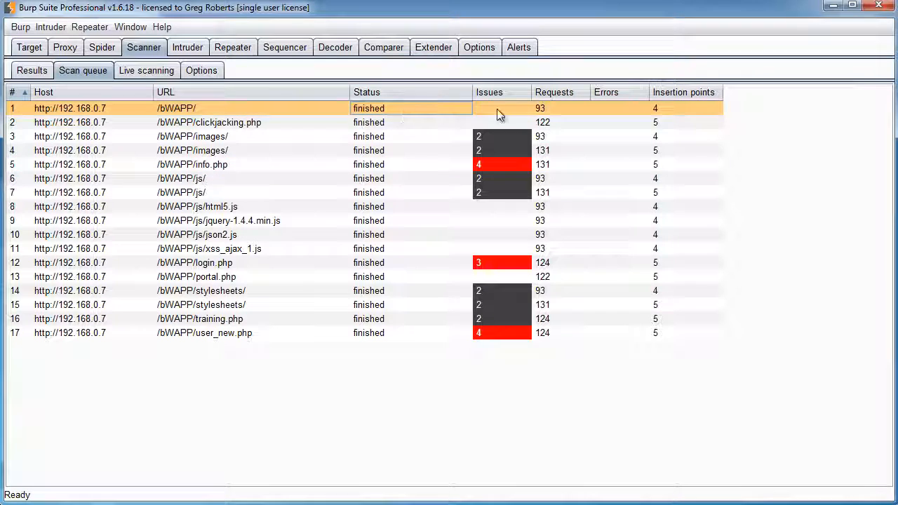
left_click(405, 123)
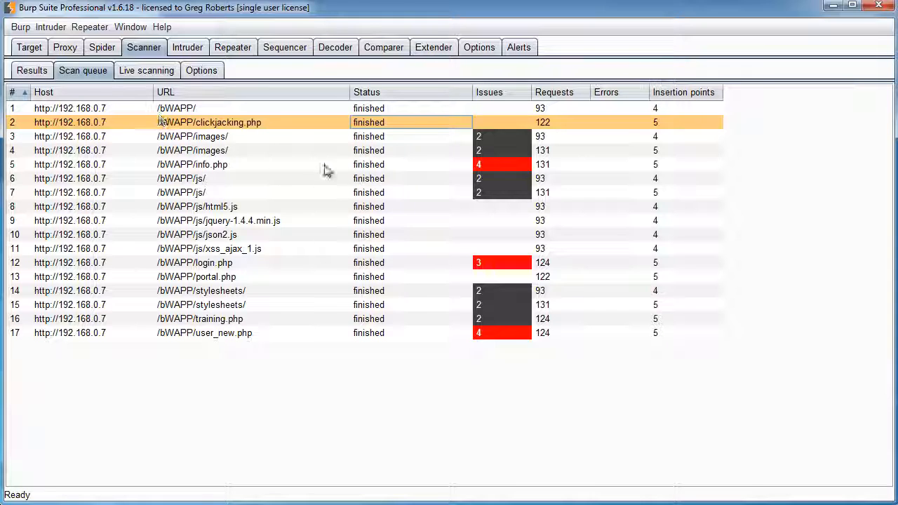
left_click(552, 110)
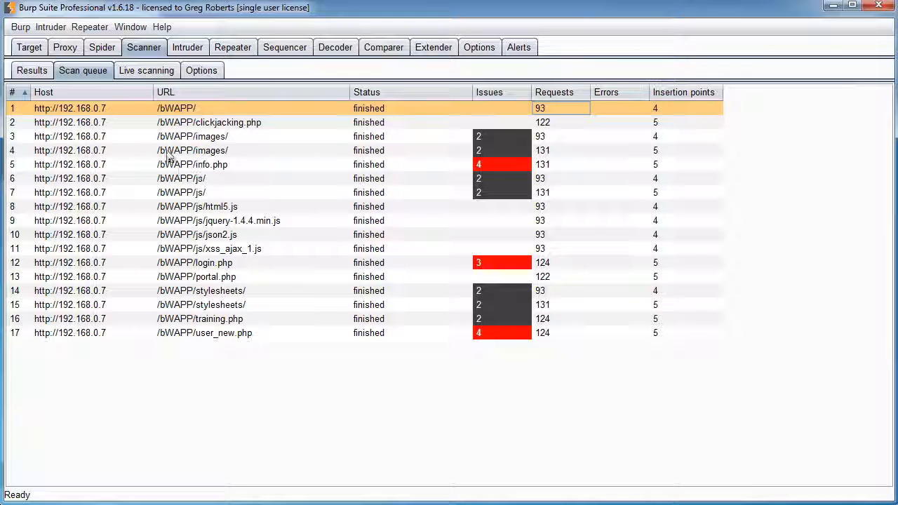
left_click(33, 71)
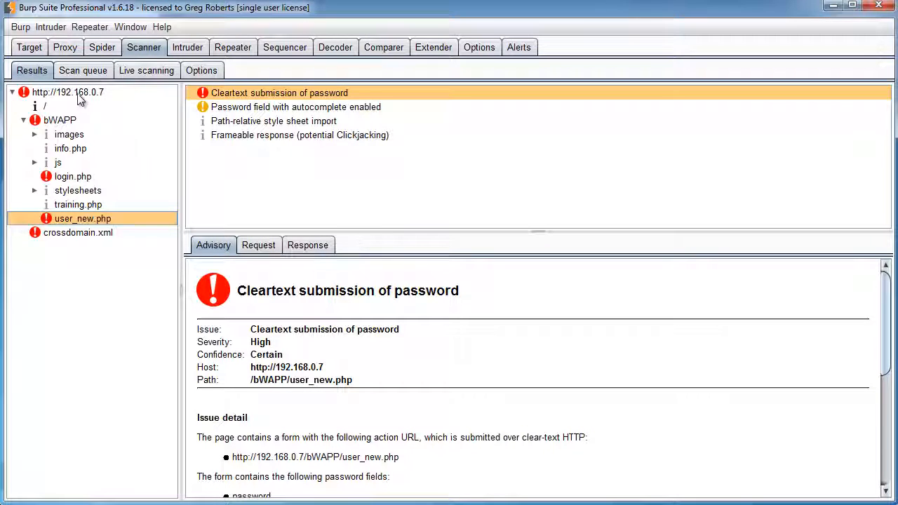
Read the issues for bWAPP, login.php, stylesheets, images, info.php and training.php, including the Flash cross-domain policy
left_click(54, 94)
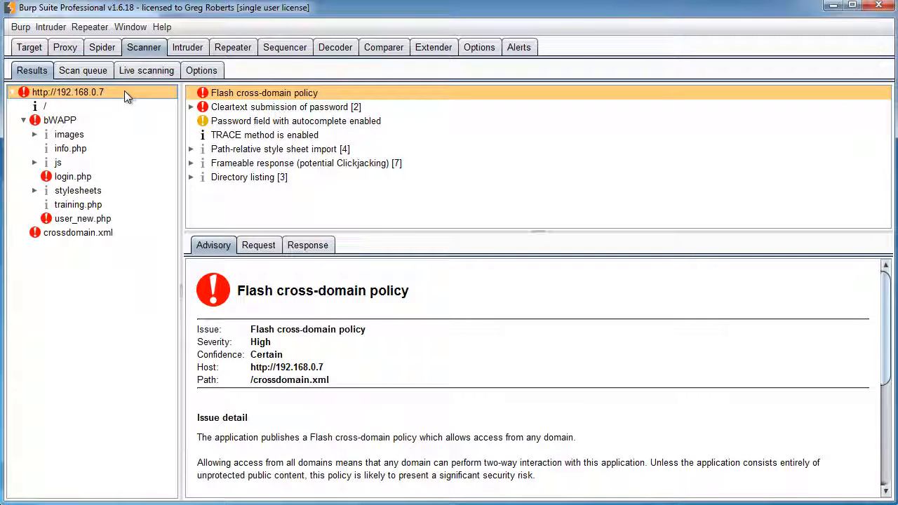
left_click(67, 122)
left_click(70, 177)
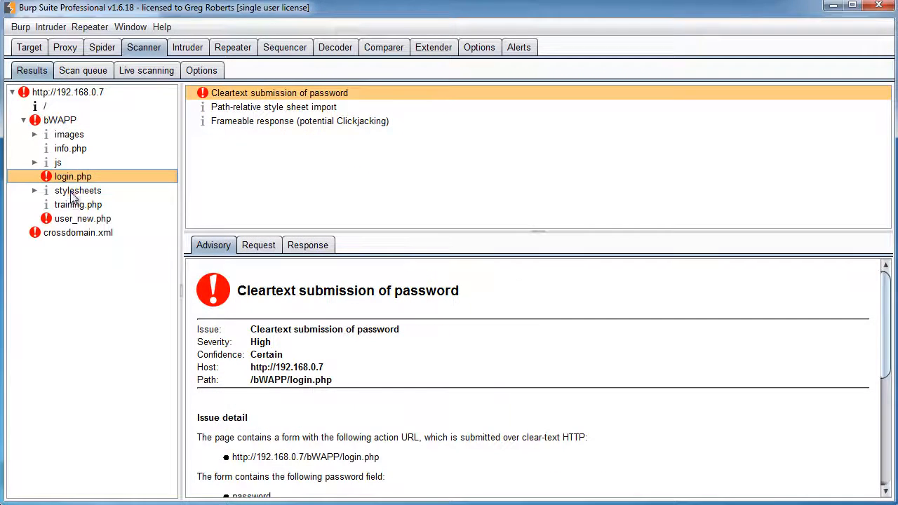
left_click(73, 193)
left_click(73, 136)
left_click(77, 148)
left_click(70, 177)
left_click(73, 191)
left_click(71, 205)
left_click(79, 176)
left_click(70, 92)
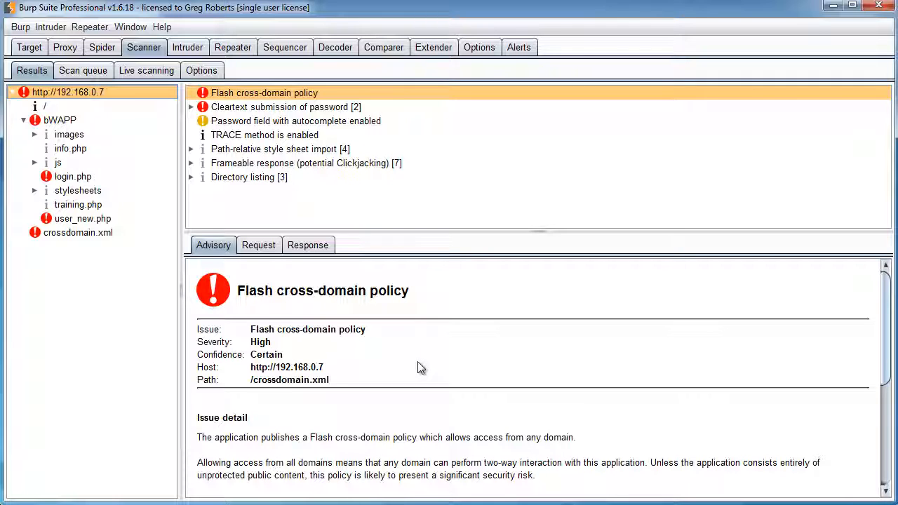
Look over the scanner's attack insertion point options, then bring up Intruder's target 127.0.0.1 port 80
left_click(202, 71)
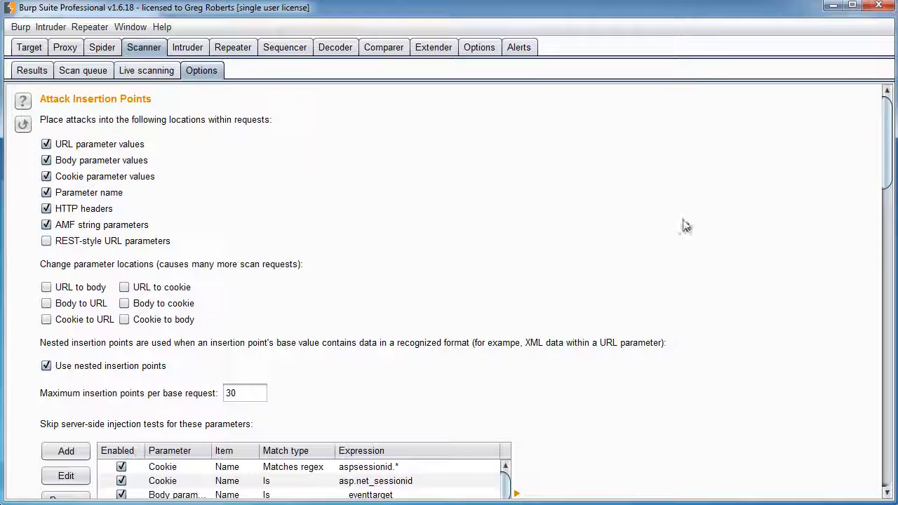
scroll(686, 226, "down", 10)
scroll(666, 226, "up", 10)
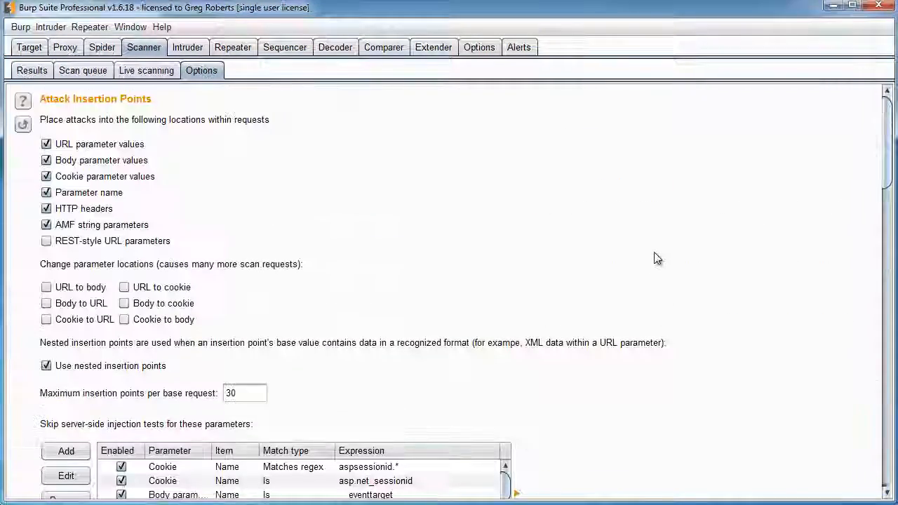
left_click(32, 71)
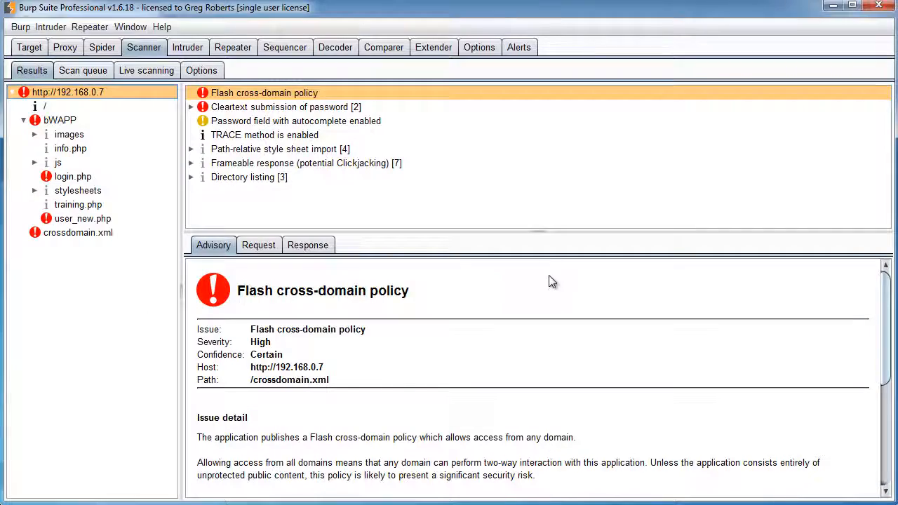
left_click(190, 47)
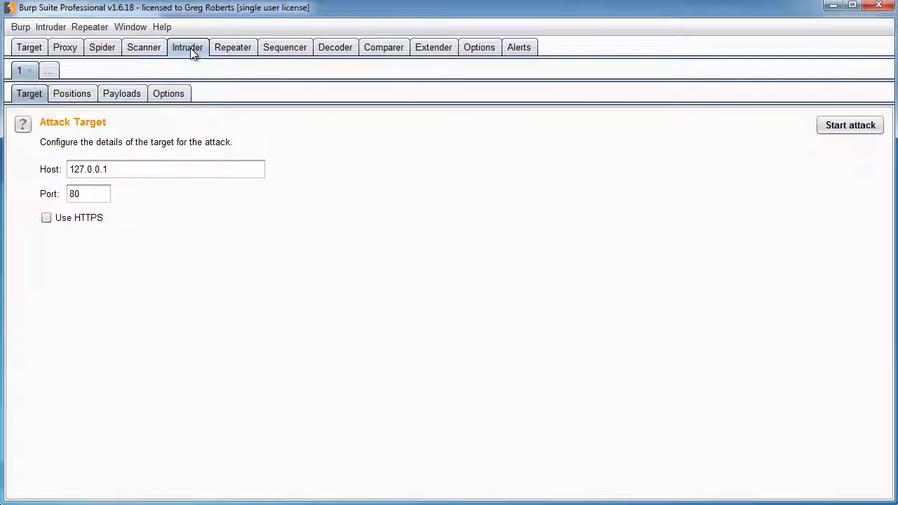